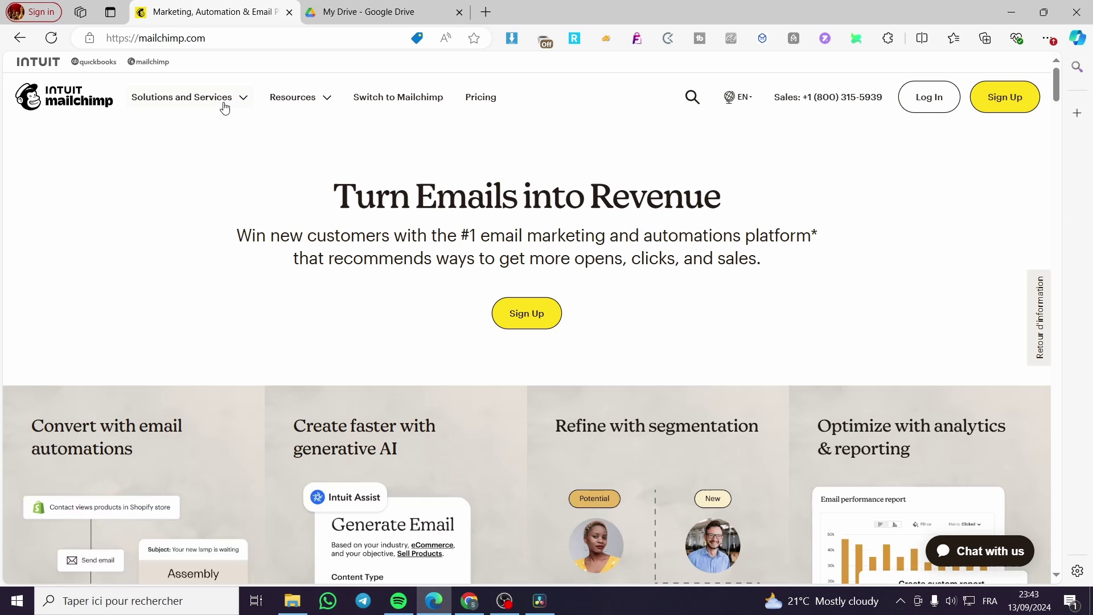
Step: Log in and open the audience's All contacts page with the Add contacts options
left_click(947, 109)
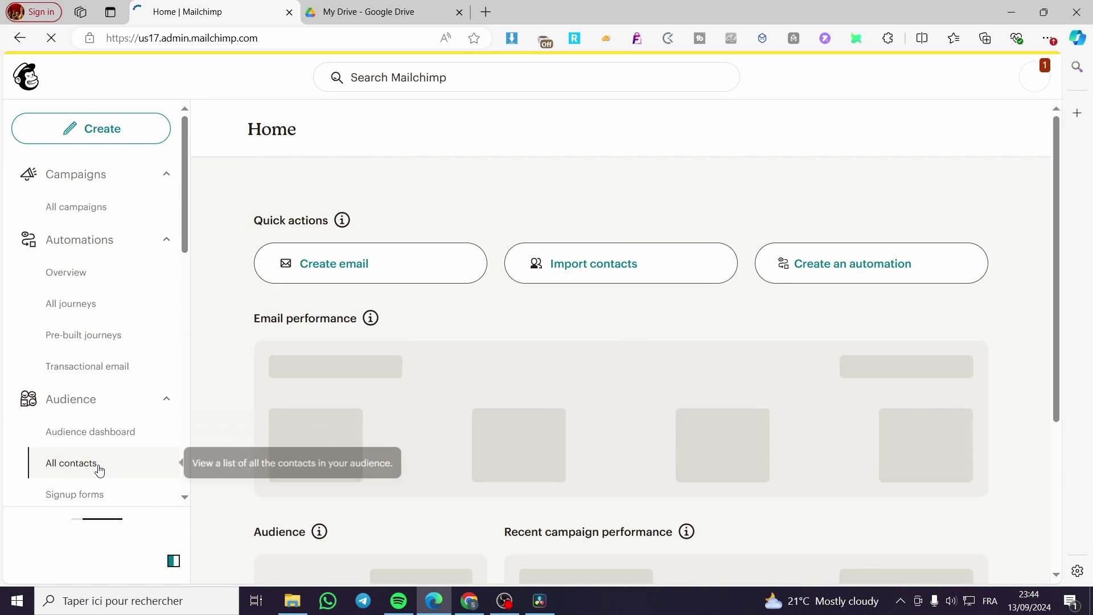
scroll(102, 445, "down", 1)
scroll(101, 445, "down", 1)
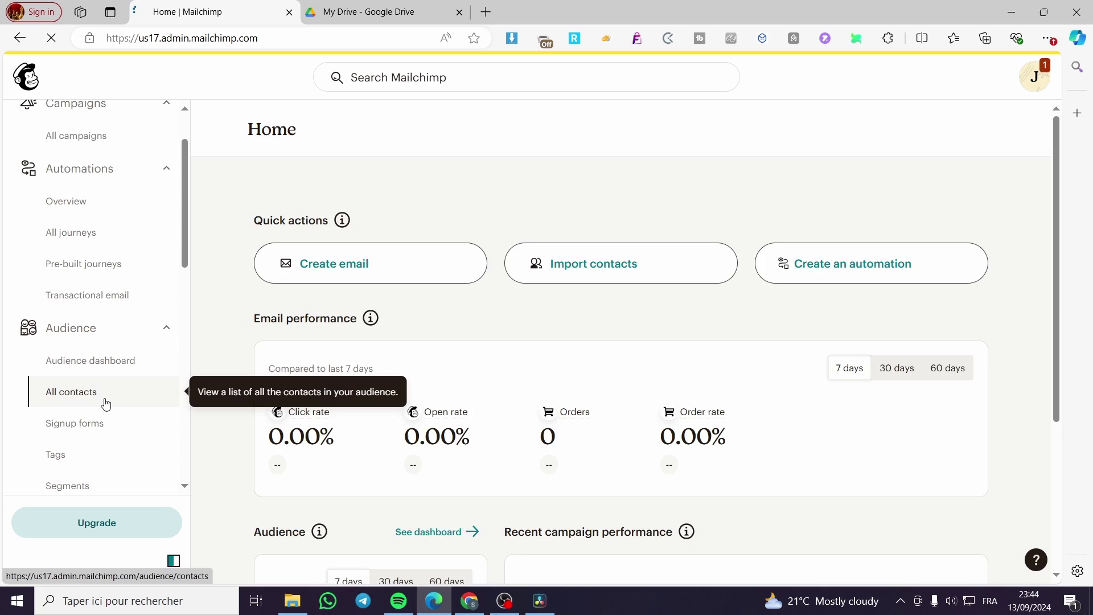
left_click(104, 403)
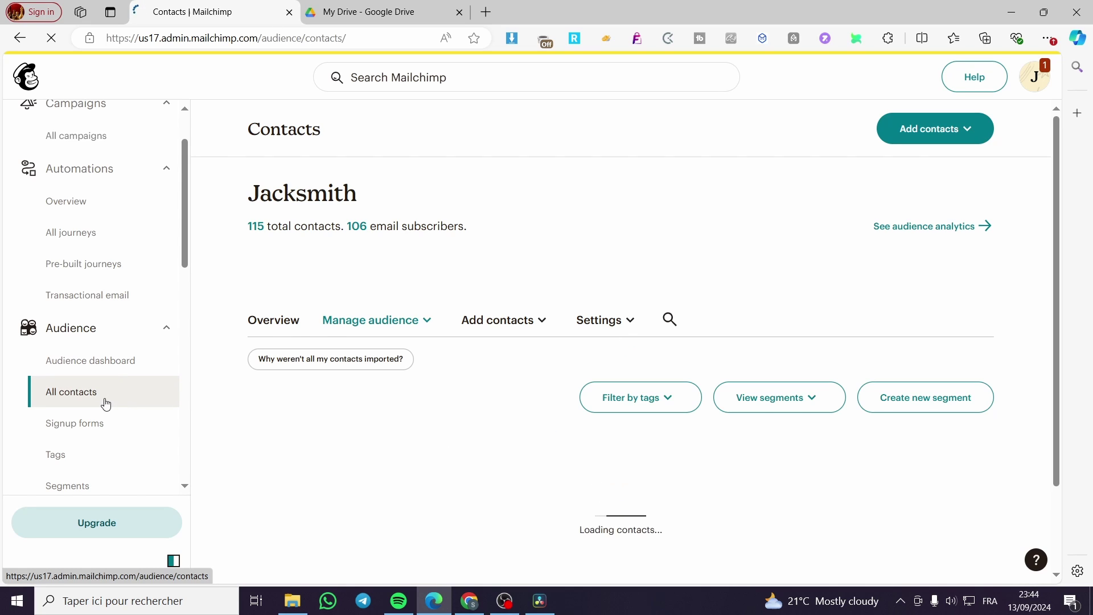
left_click(948, 129)
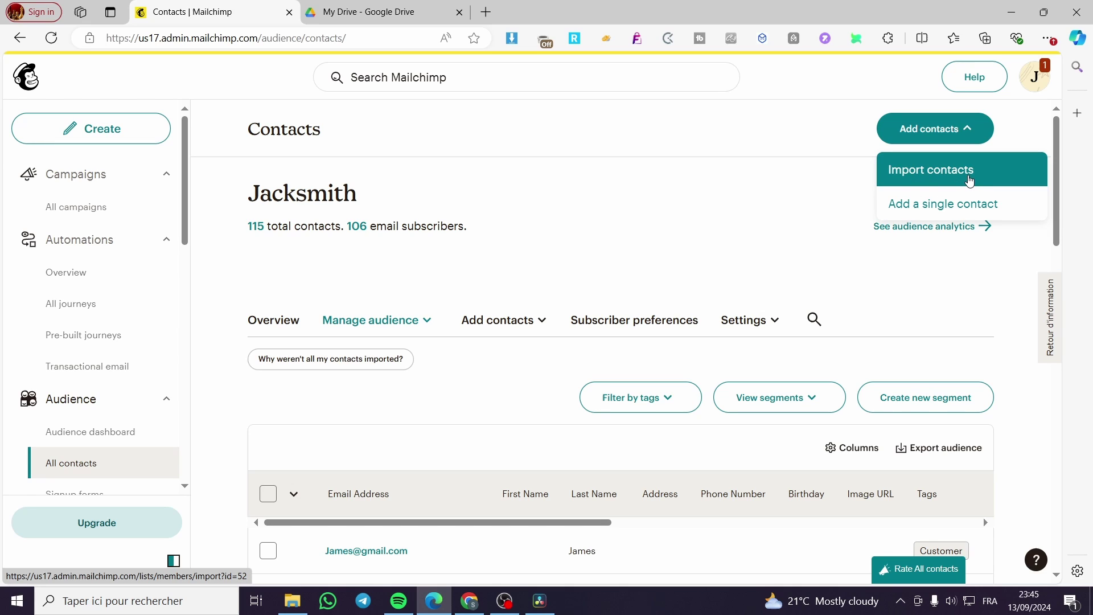
Step: Preview the Import contacts page, then open the Add a single contact form
left_click(967, 181)
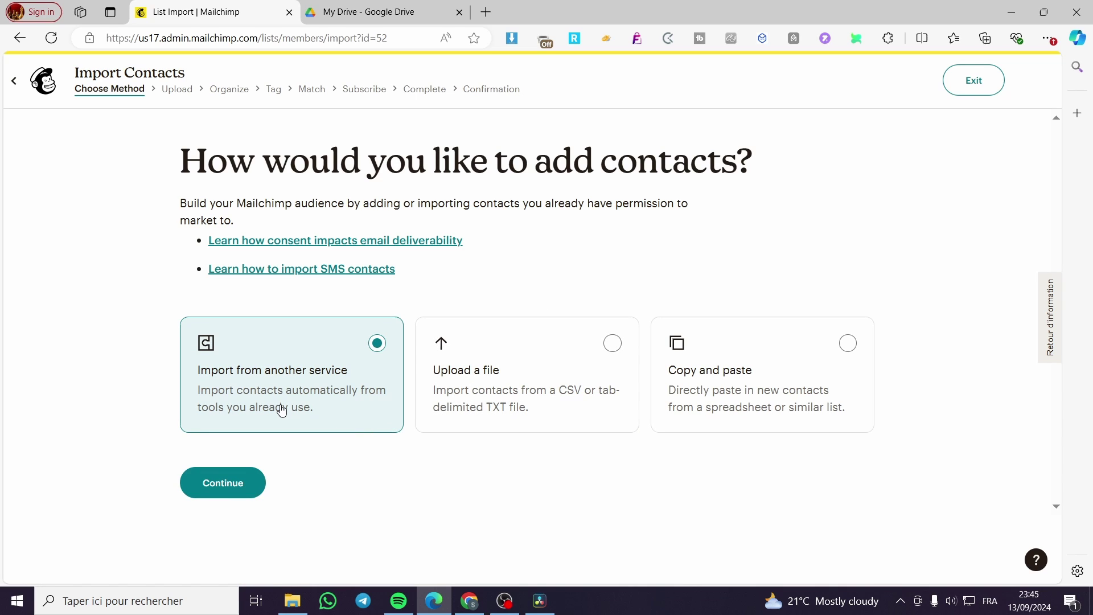
left_click(14, 81)
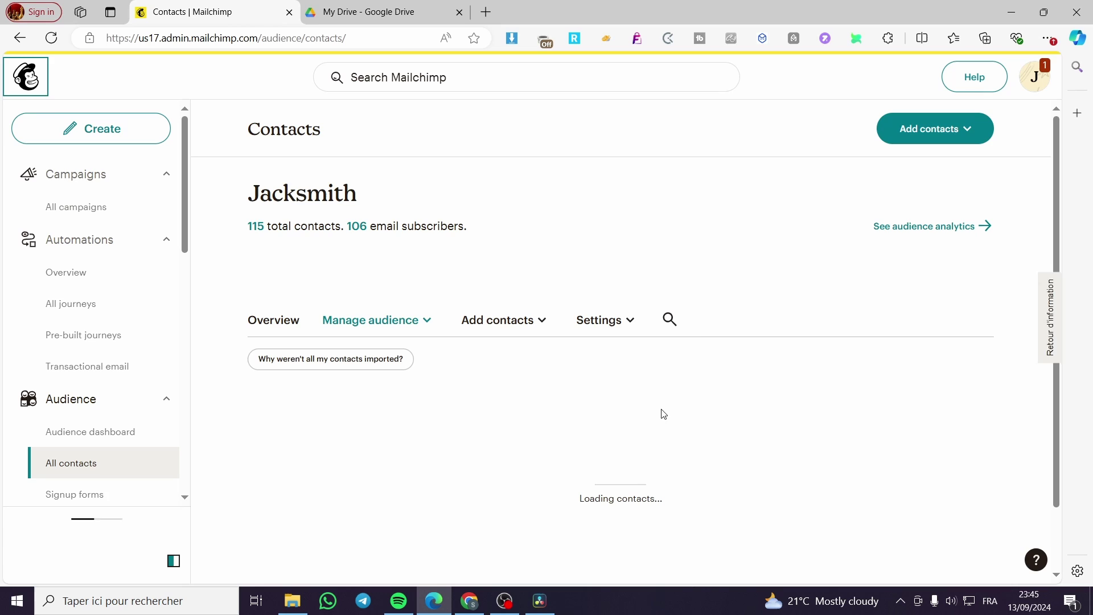
left_click(964, 139)
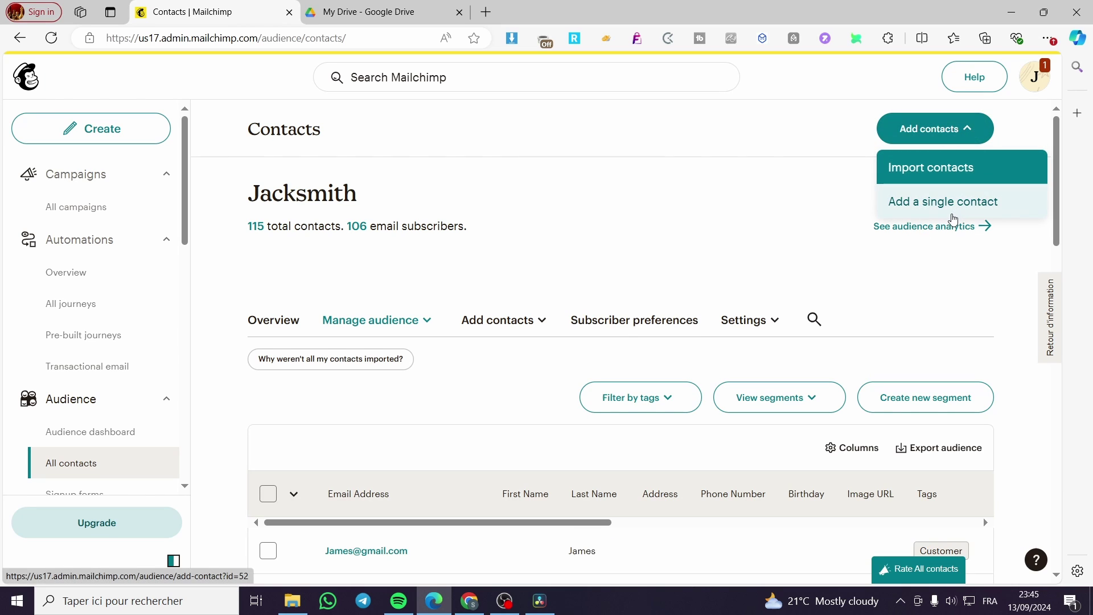
left_click(951, 214)
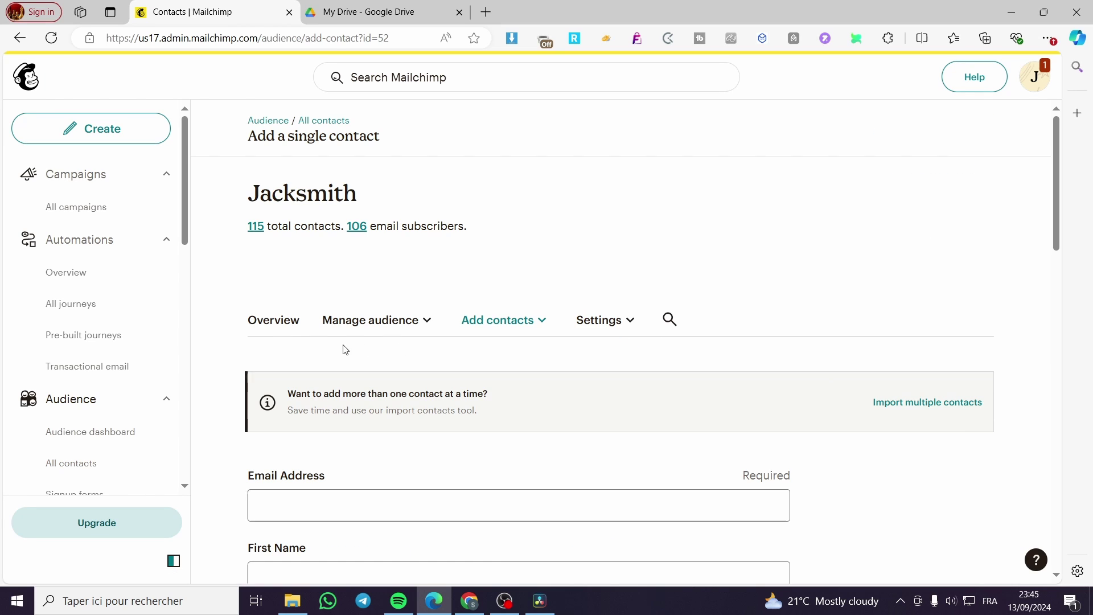
Step: Look over the single-contact form, then return to the account Home page
scroll(630, 389, "down", 4)
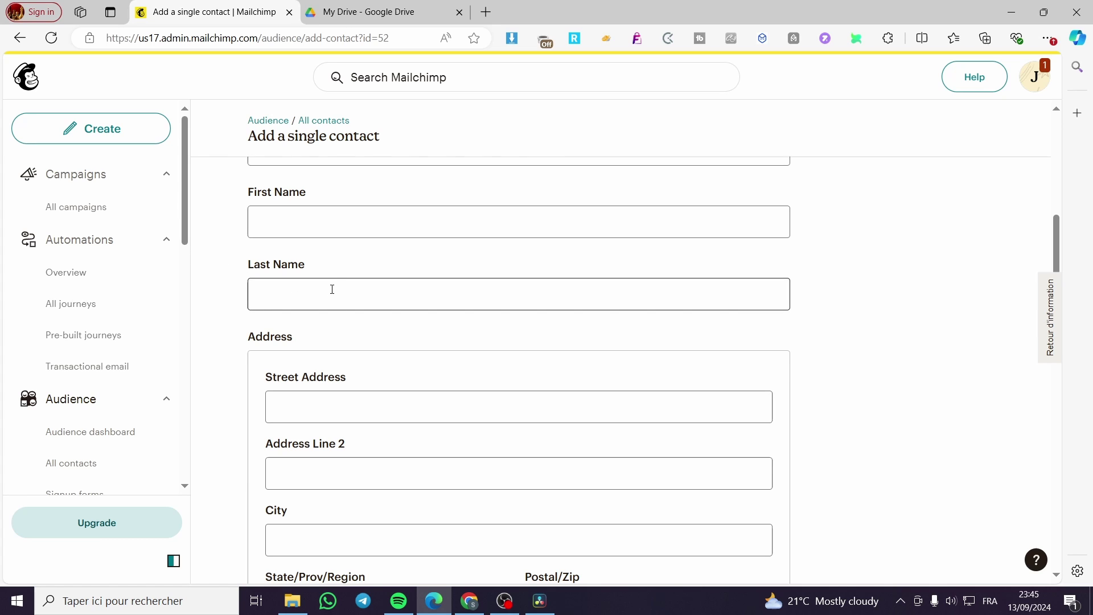
scroll(327, 237, "up", 3)
scroll(325, 296, "down", 11)
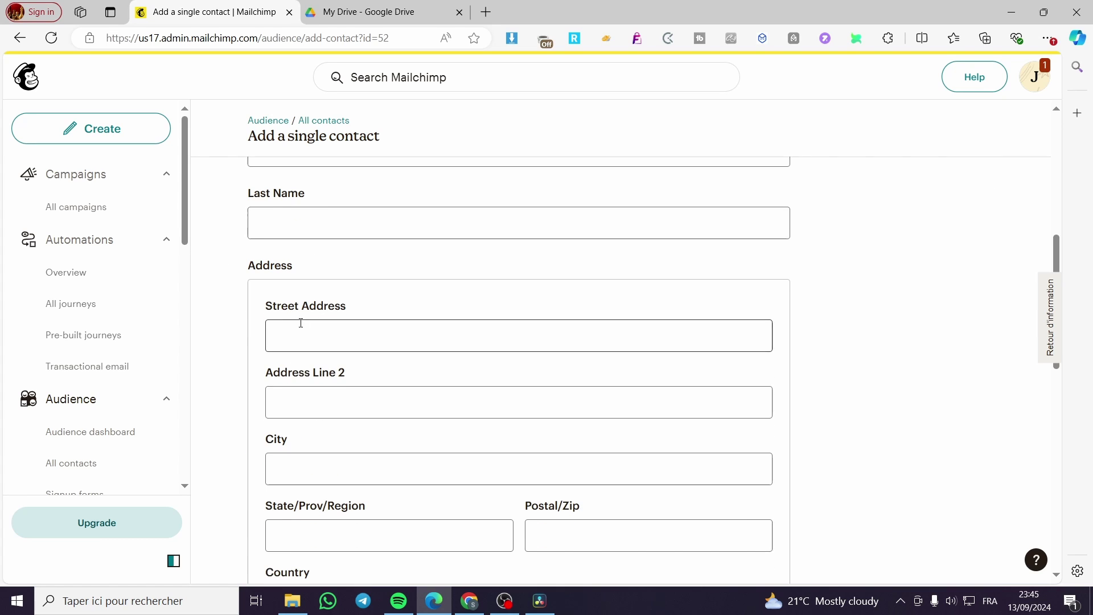
scroll(371, 341, "down", 5)
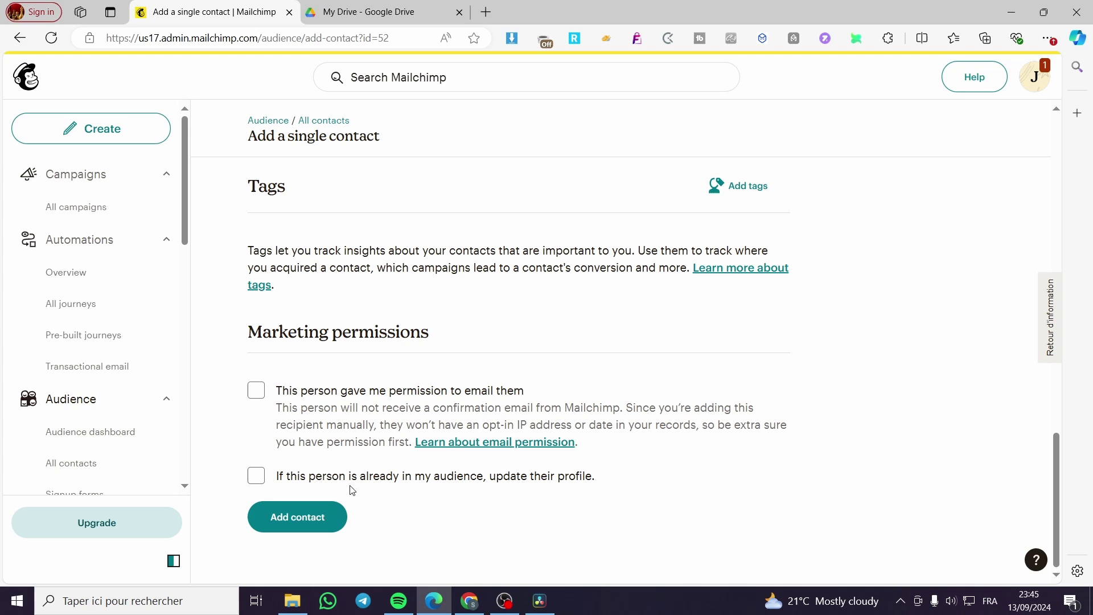
left_click(28, 78)
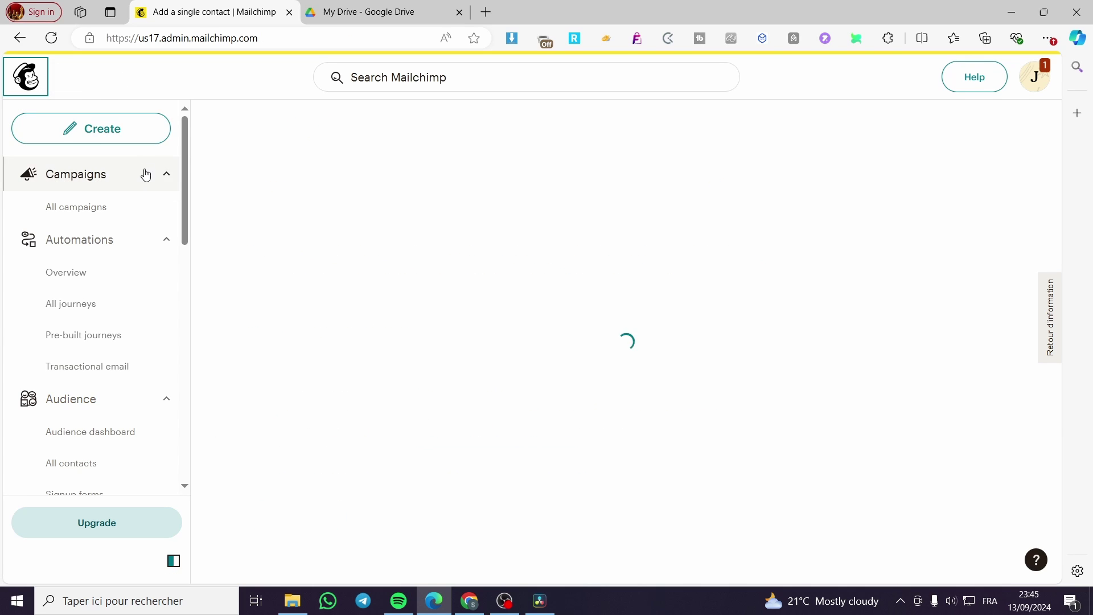
Step: Create a new Regular email campaign draft
left_click(129, 139)
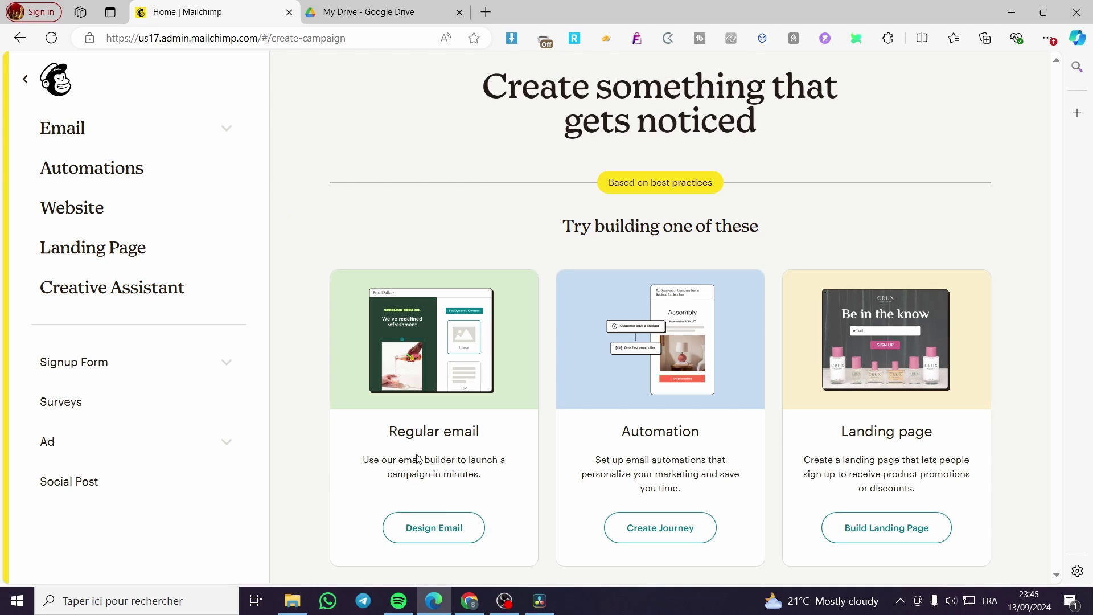
left_click(428, 539)
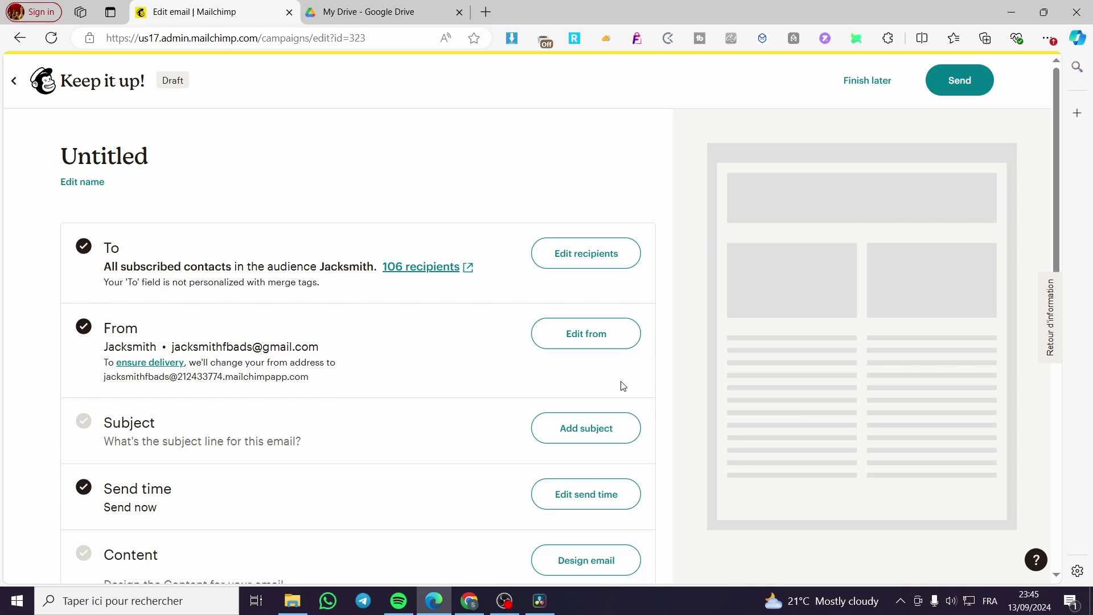
Step: Keep the recipients set to All subscribers in audience and save
left_click(580, 262)
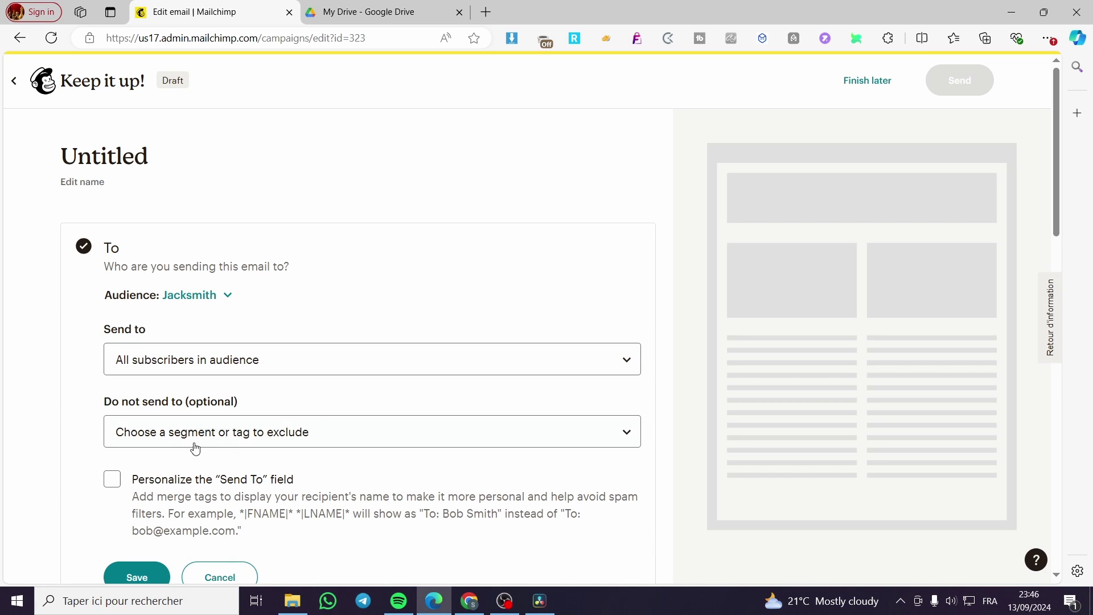
scroll(195, 446, "down", 3)
left_click(137, 433)
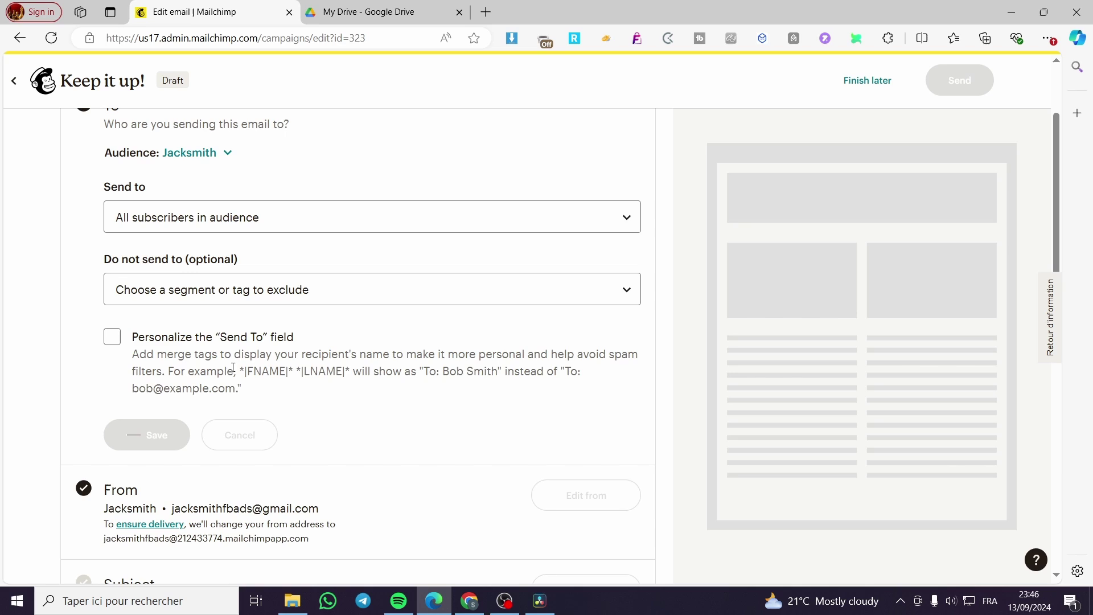
scroll(284, 318, "up", 3)
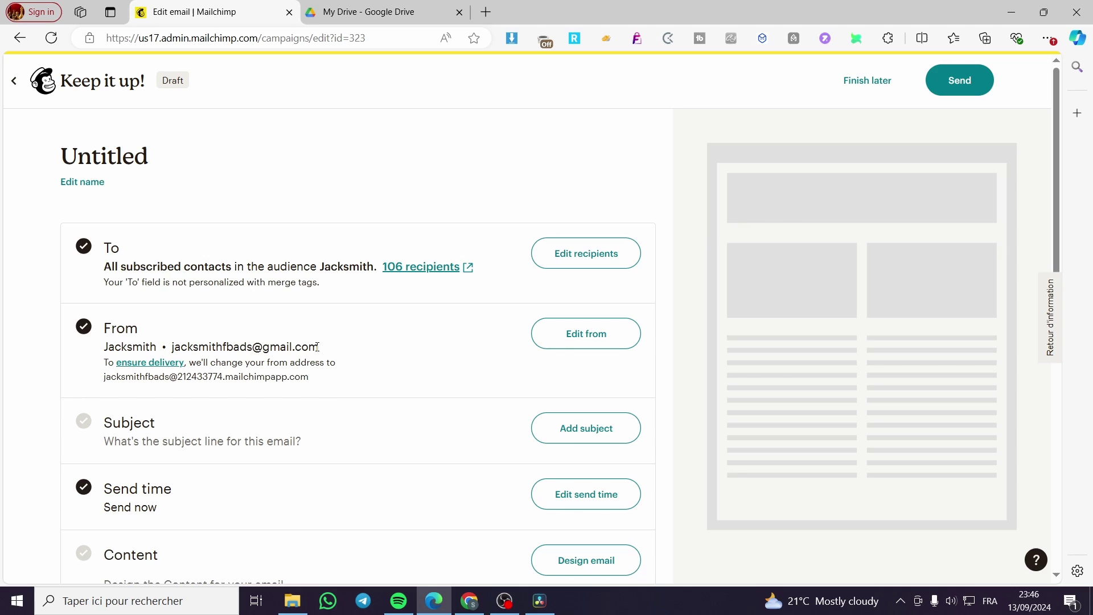
Step: Inspect the sender's email address in the From section
left_click_drag(317, 347, 171, 347)
left_click(381, 349)
left_click_drag(322, 350, 168, 347)
left_click(371, 342)
Step: Enter 'Newsletter' as the subject line and paste it as the preview text
scroll(370, 393, "down", 1)
left_click(592, 353)
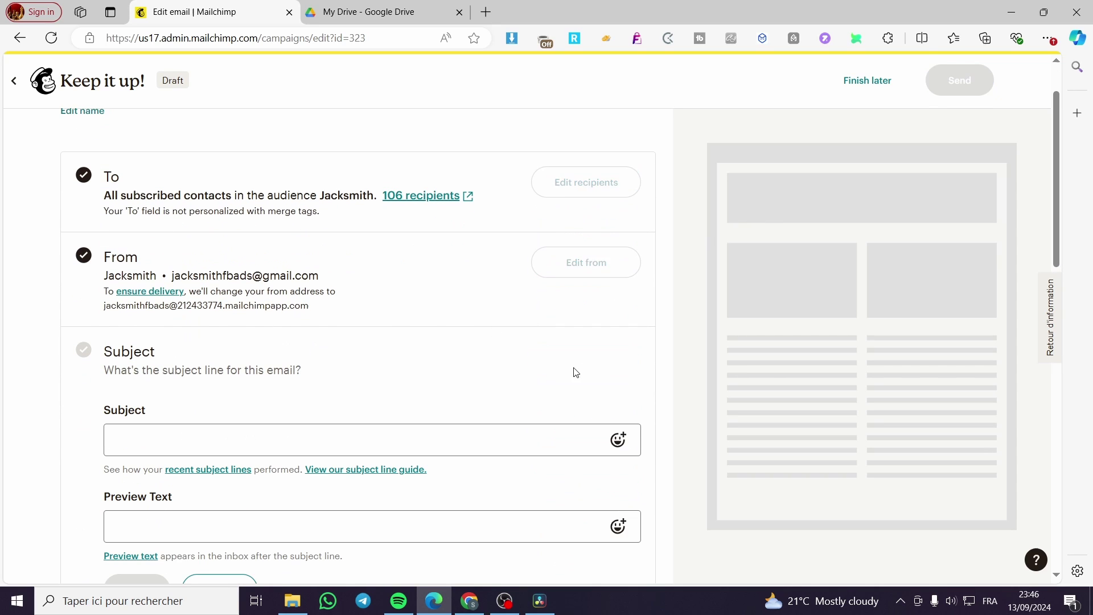
left_click(169, 430)
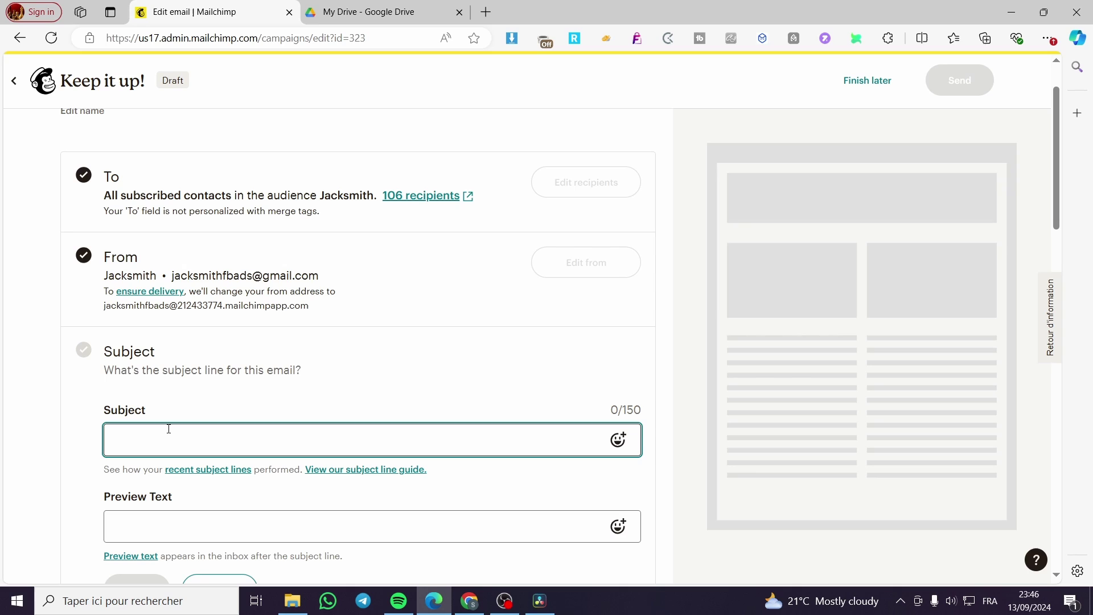
type("Newsle")
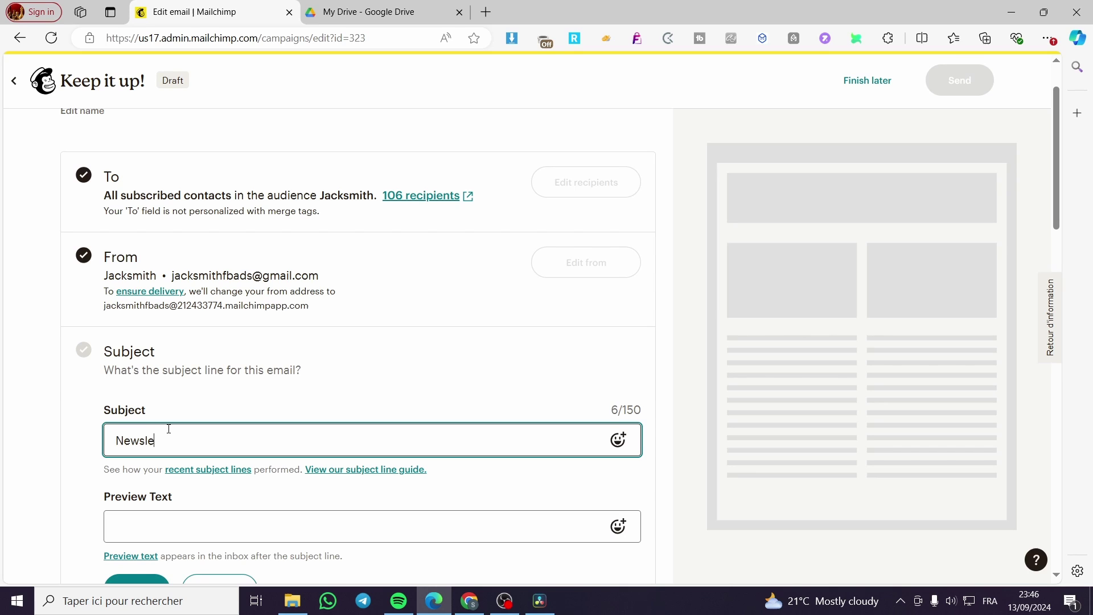
type("tter")
left_click_drag(175, 441, 69, 453)
key("ctrl+c")
left_click(166, 534)
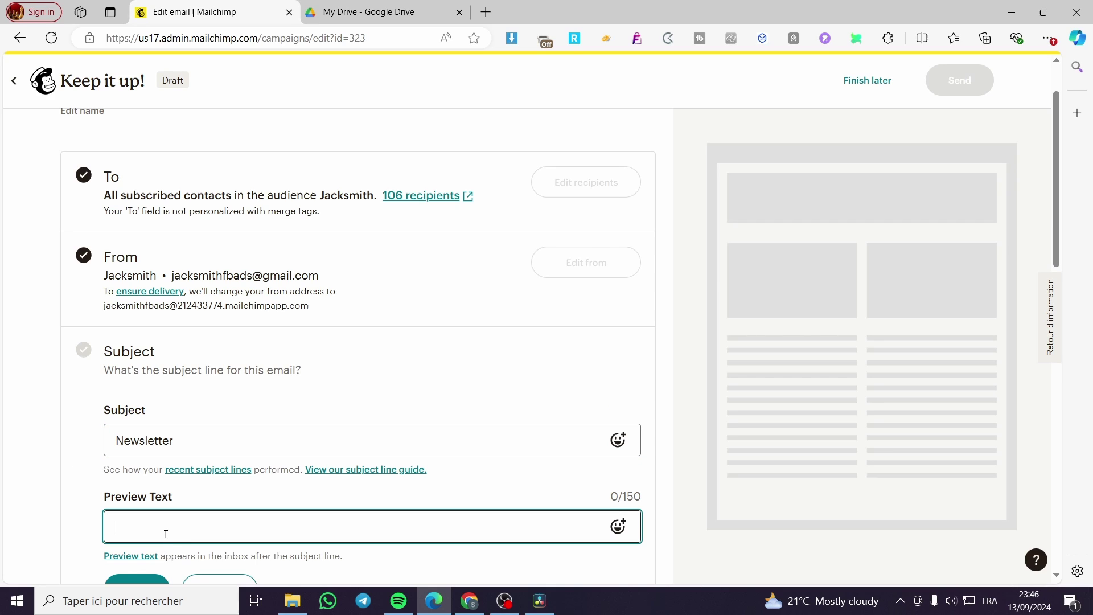
key("ctrl+v")
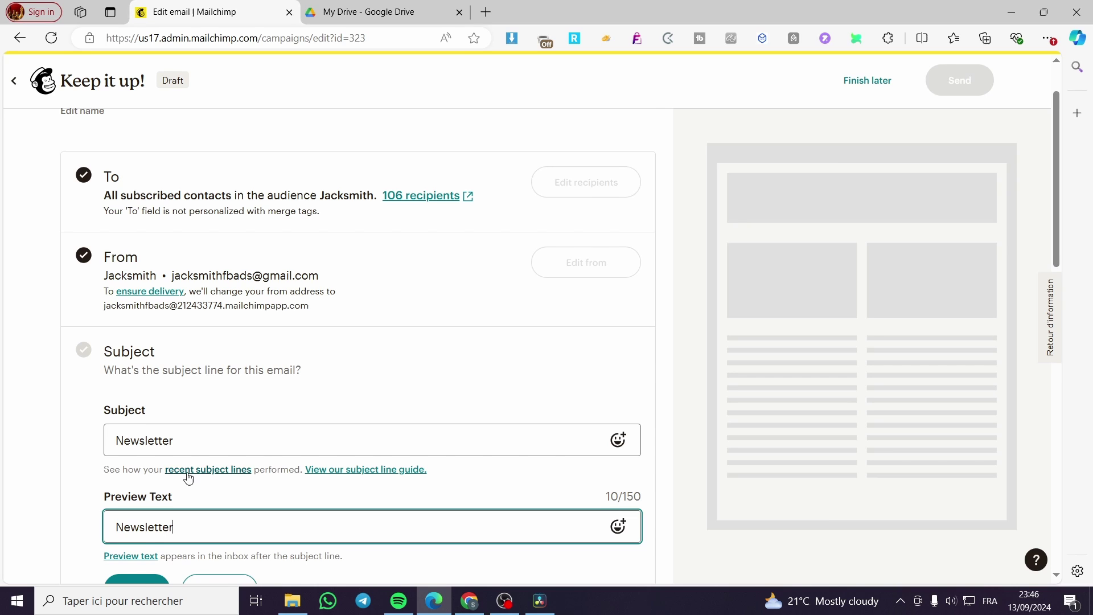
scroll(185, 476, "down", 3)
Step: Save the 'Newsletter' subject and preview text, then apply the Minimal template
left_click(165, 450)
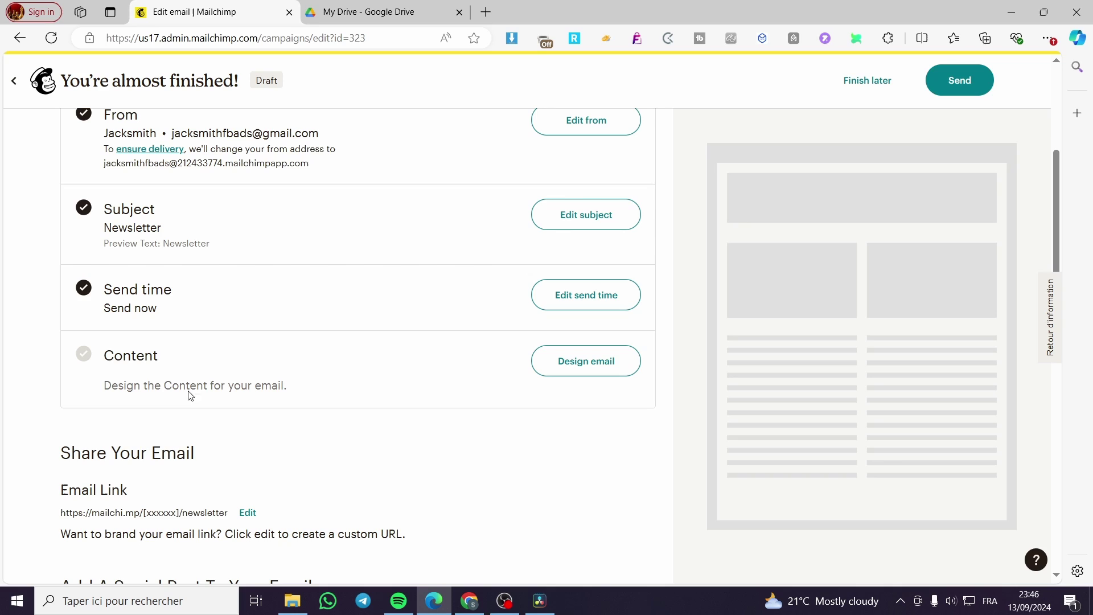
scroll(423, 379, "up", 1)
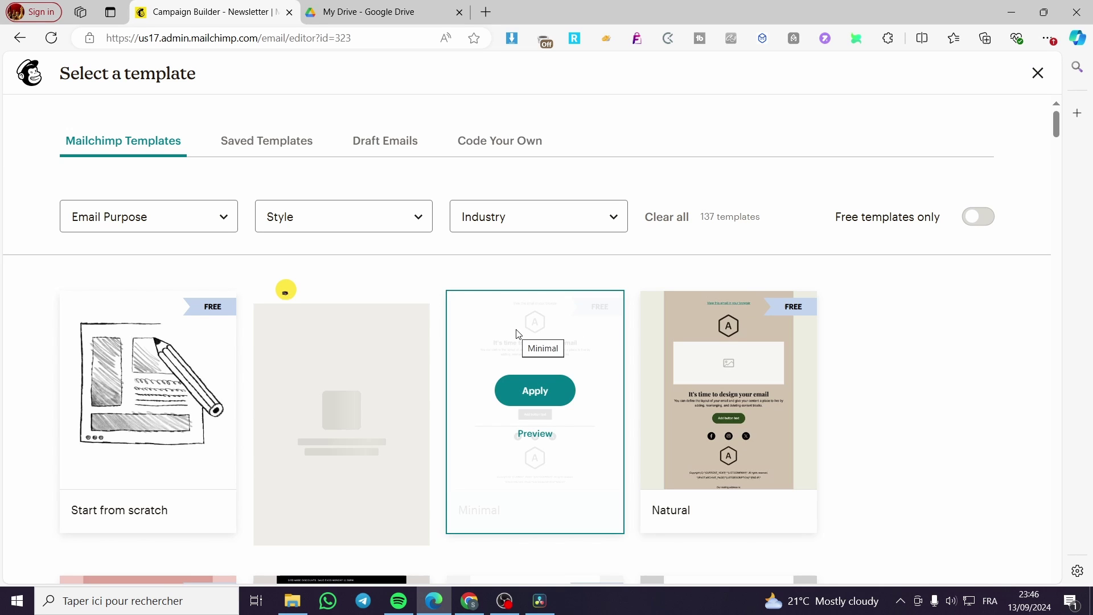
left_click(540, 399)
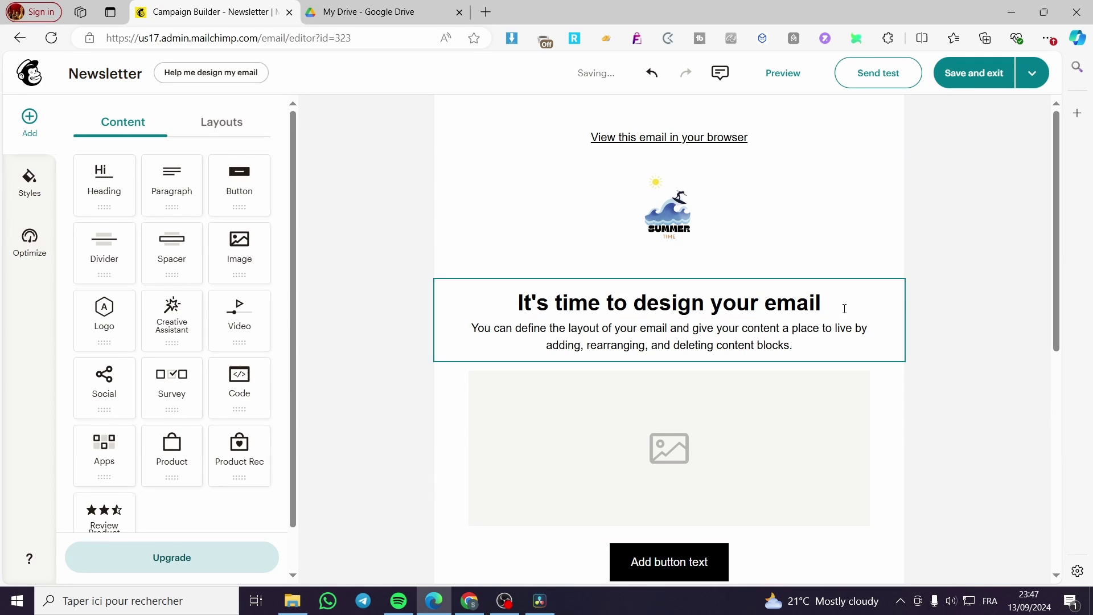
Step: Delete the template's placeholder text, image, button and divider blocks
left_click(827, 305)
left_click(927, 353)
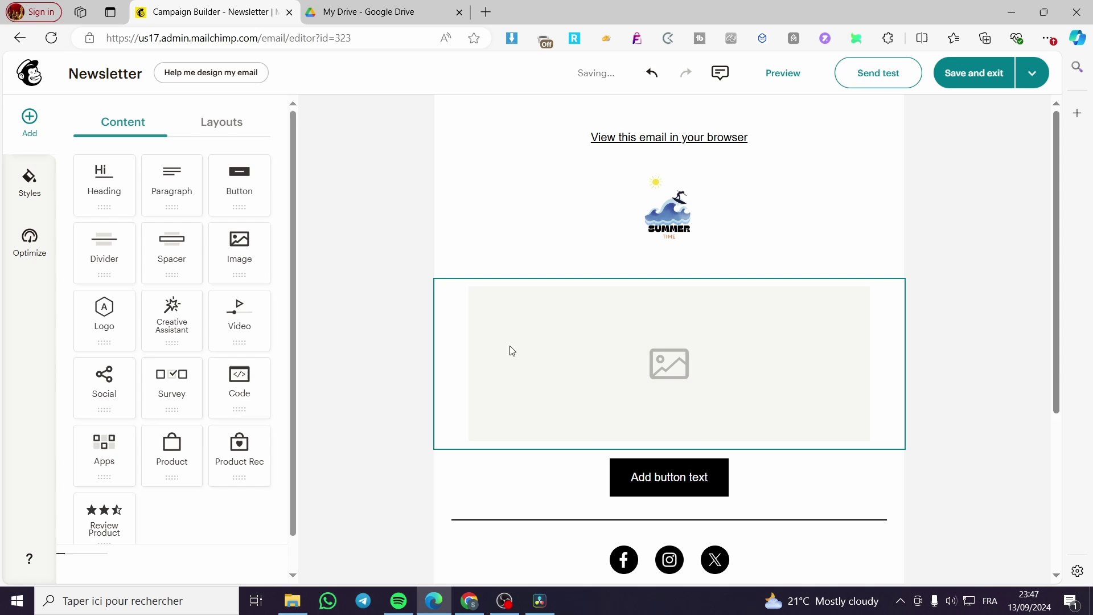
left_click(927, 353)
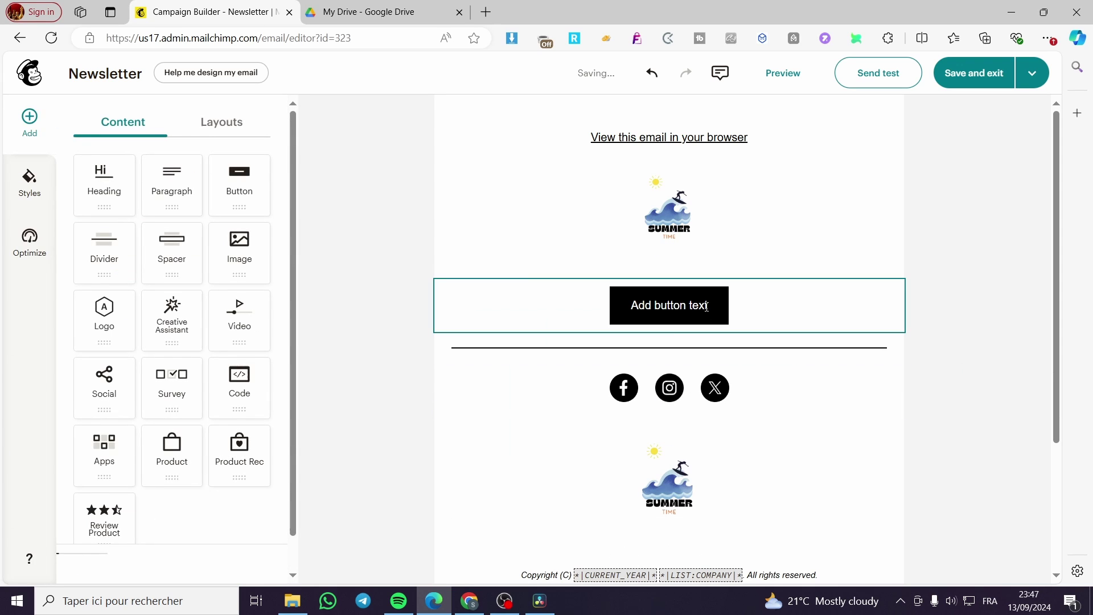
left_click(797, 311)
left_click(929, 360)
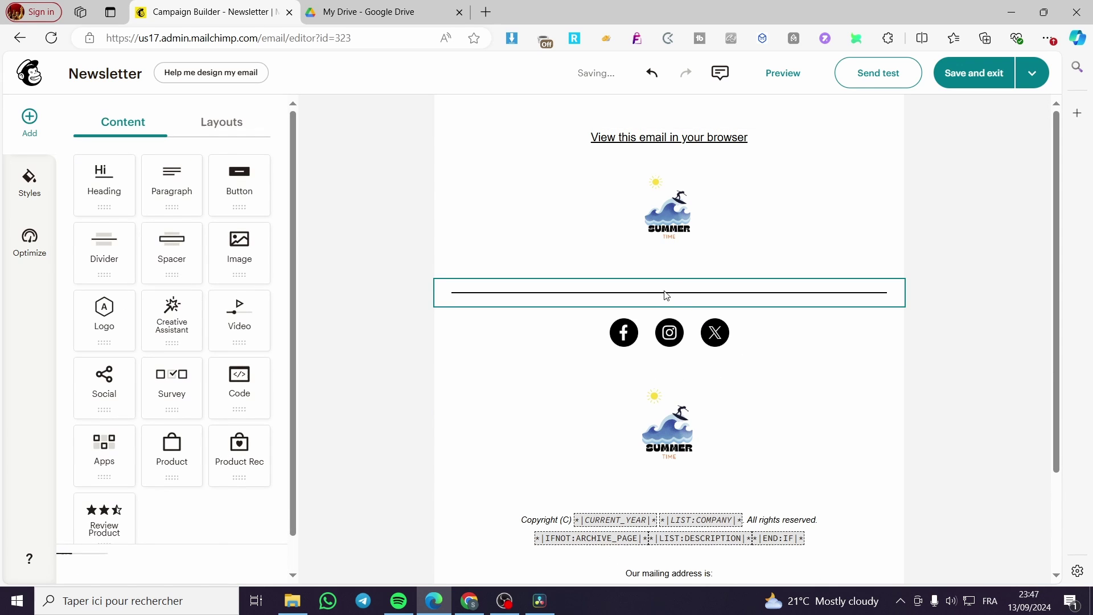
left_click(596, 294)
left_click(937, 363)
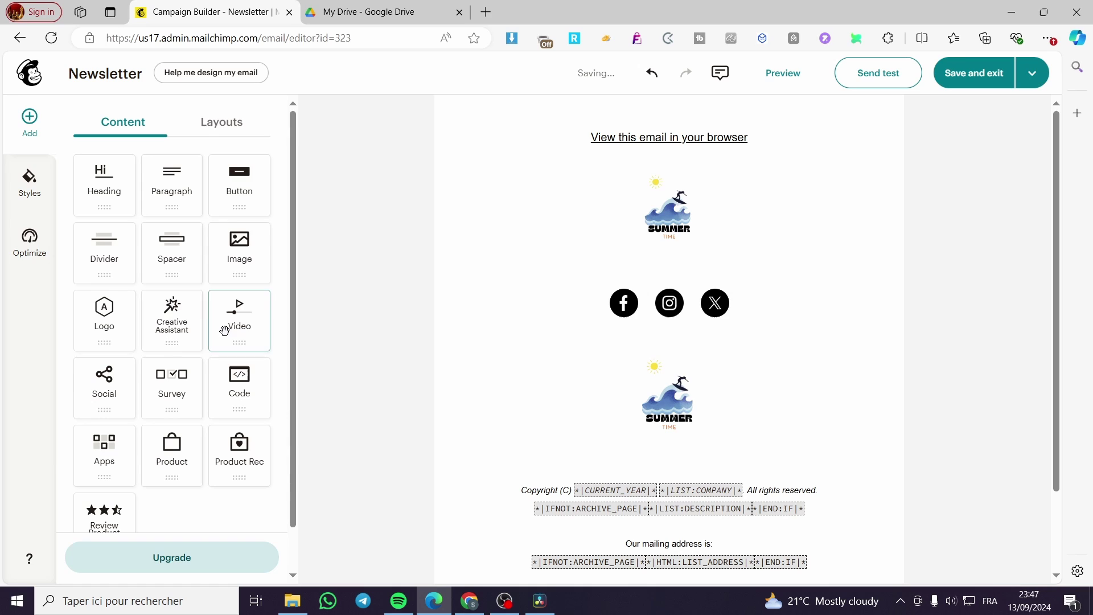
Step: Add two stacked dividers above the social icons
left_click_drag(104, 251, 632, 263)
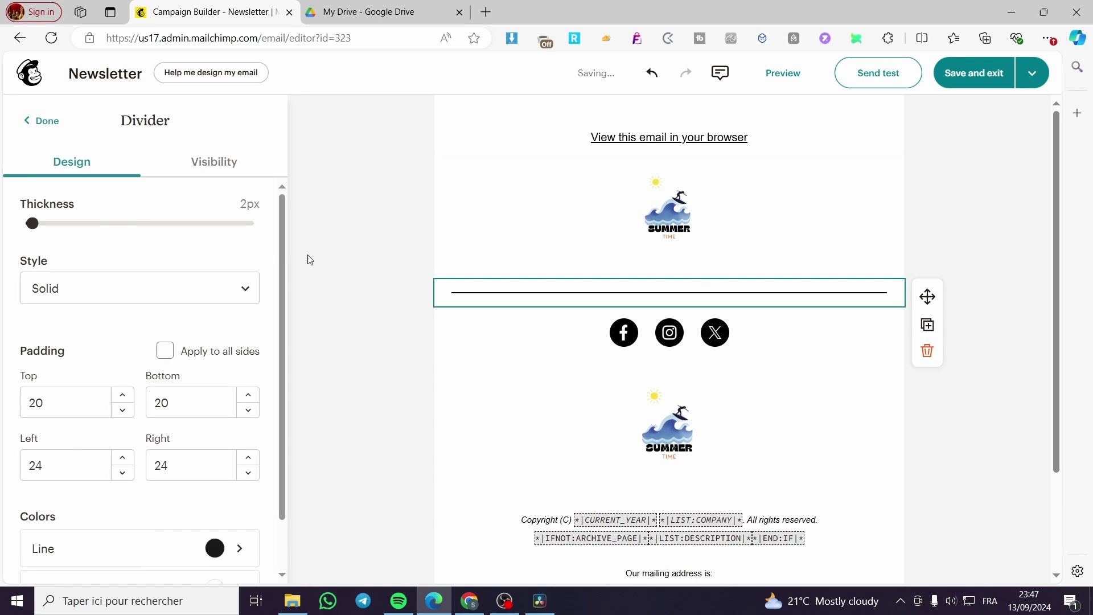
left_click(51, 133)
left_click_drag(105, 274, 744, 308)
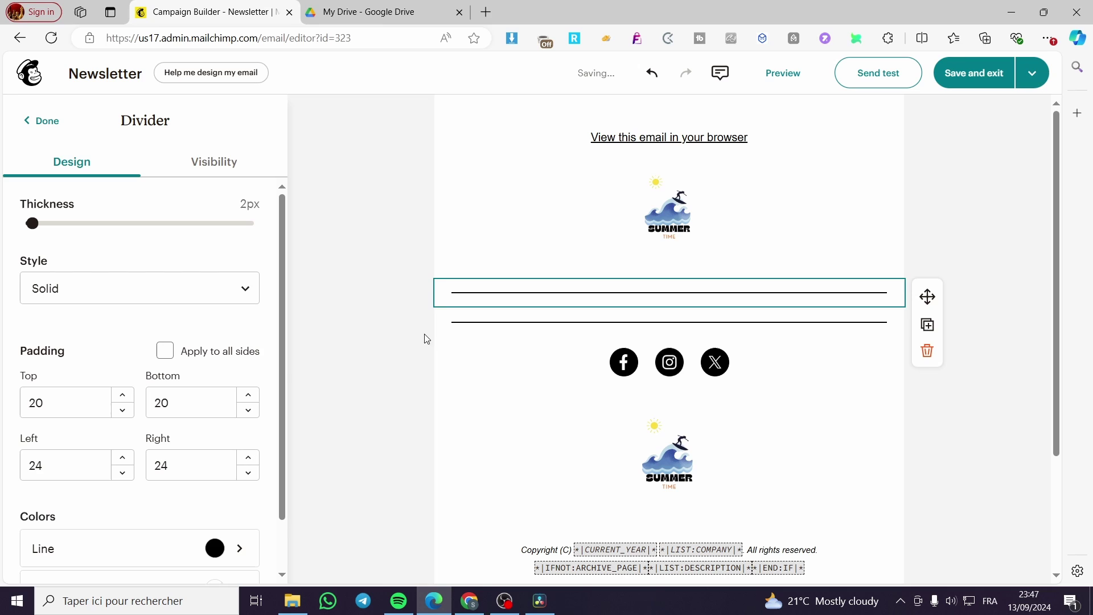
left_click(454, 317)
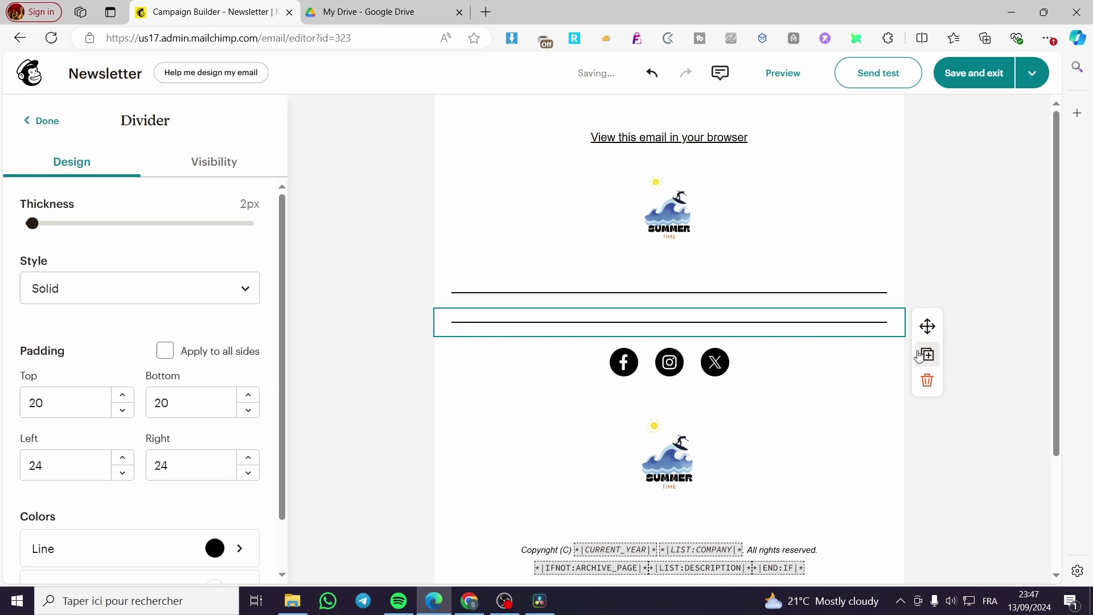
left_click(40, 122)
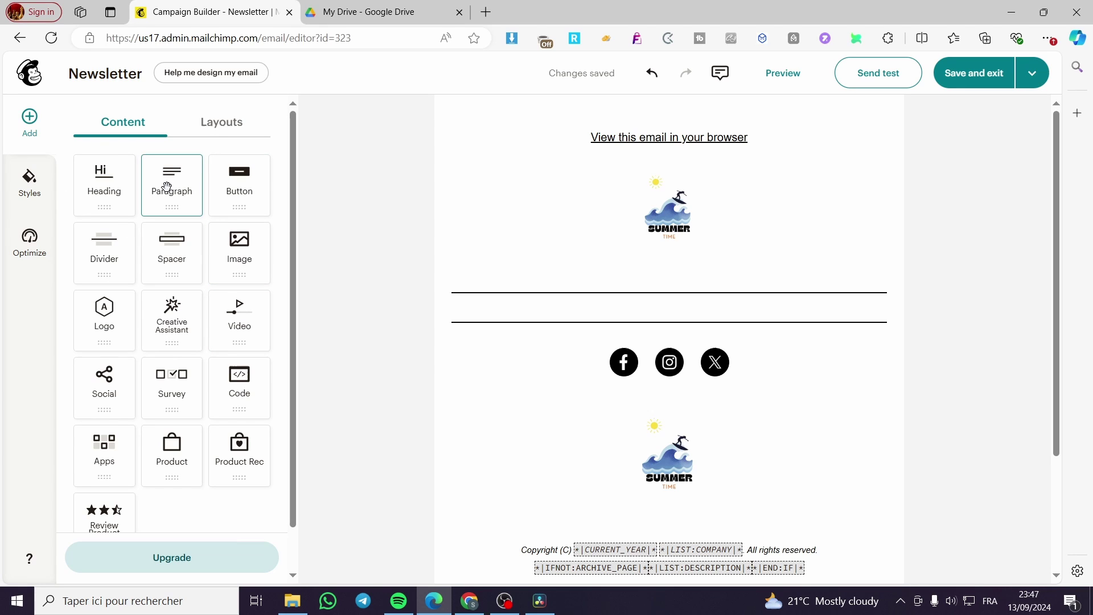
Step: Insert a heading reading 'Monthly Newsletter' between the two dividers
left_click_drag(108, 183, 632, 315)
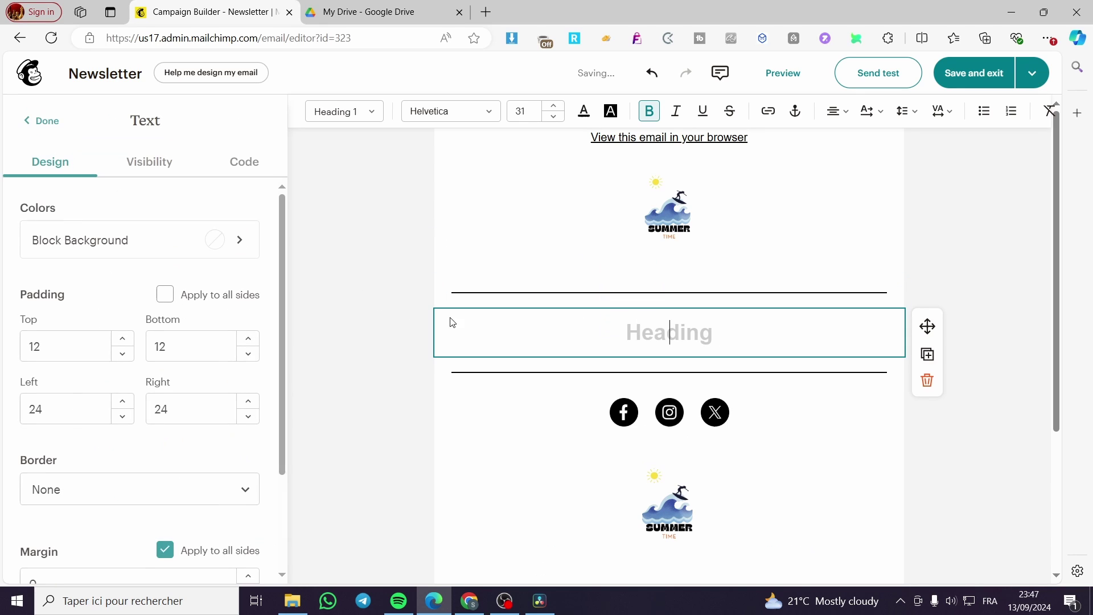
type("N")
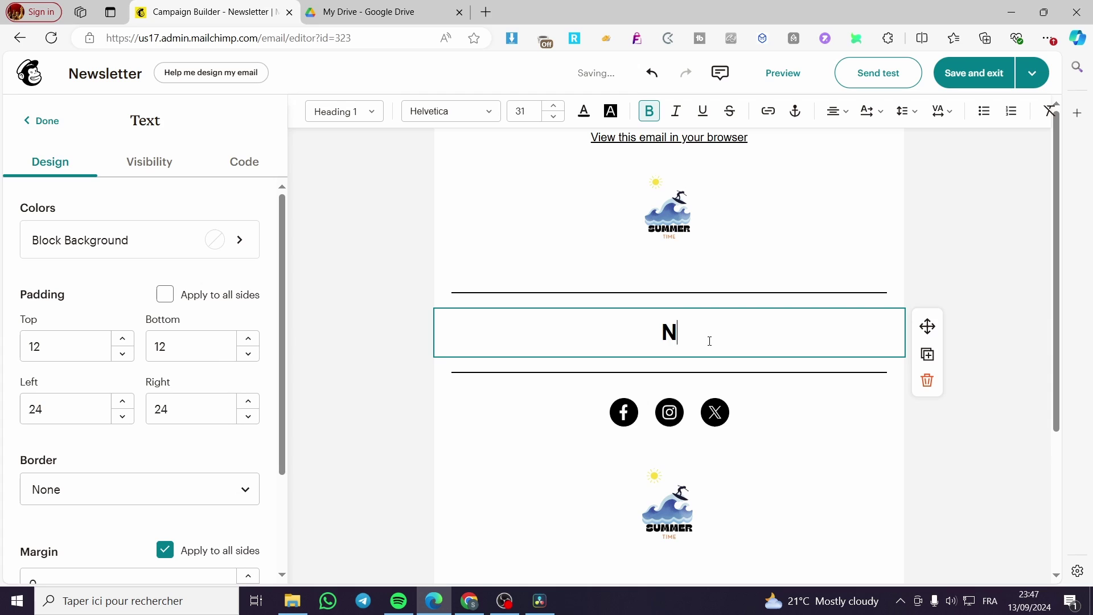
key("BackSpace")
type("Monthl")
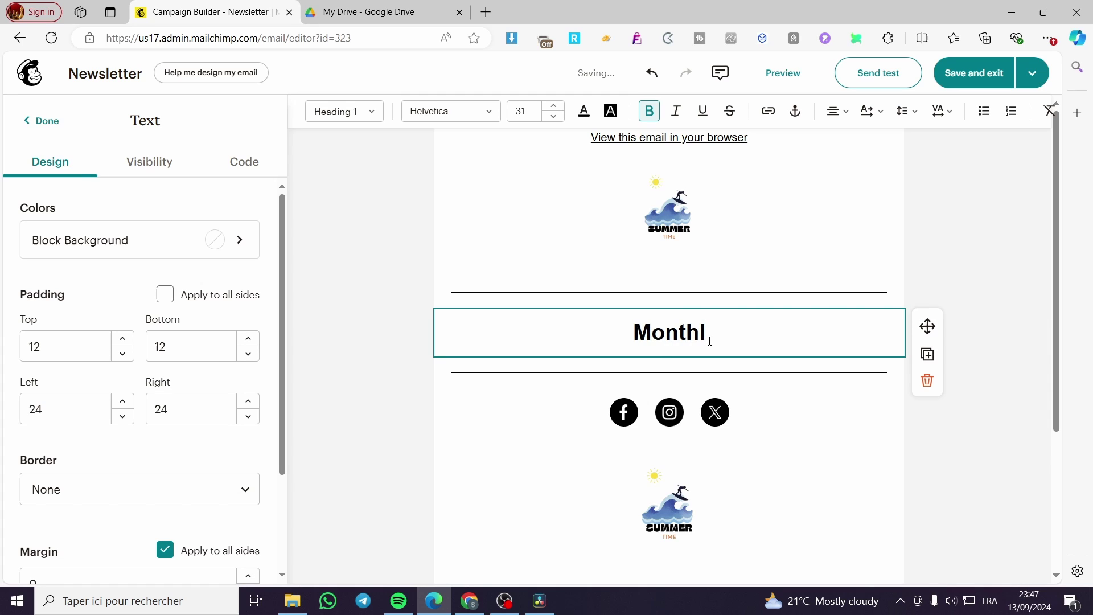
type("y new")
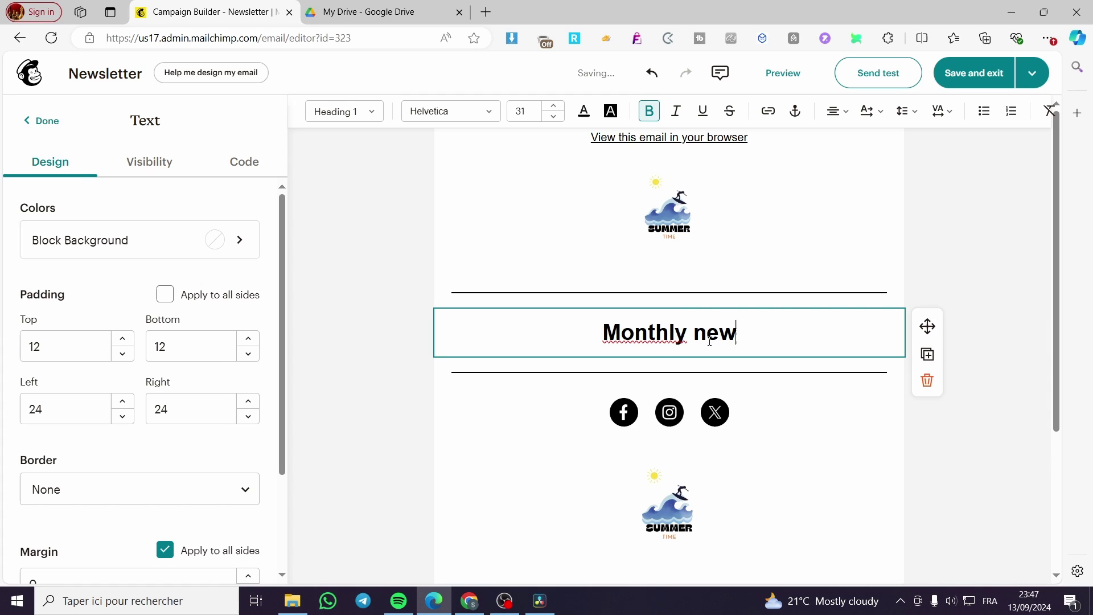
key("BackSpace")
key("BackSpace")
key("BackSpace")
type("Nes")
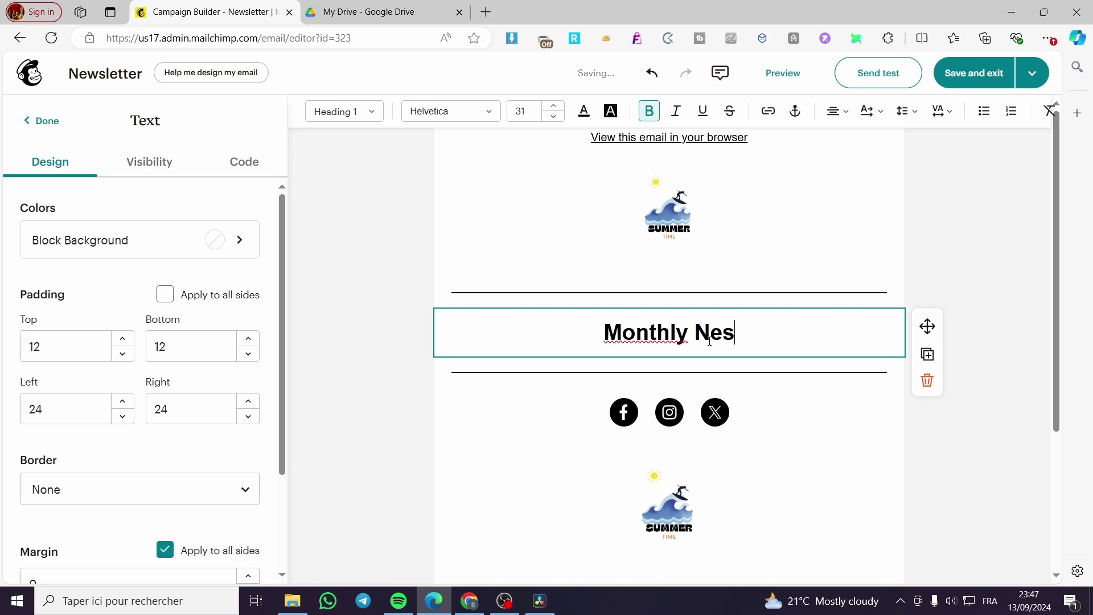
key("BackSpace")
type("wsletter")
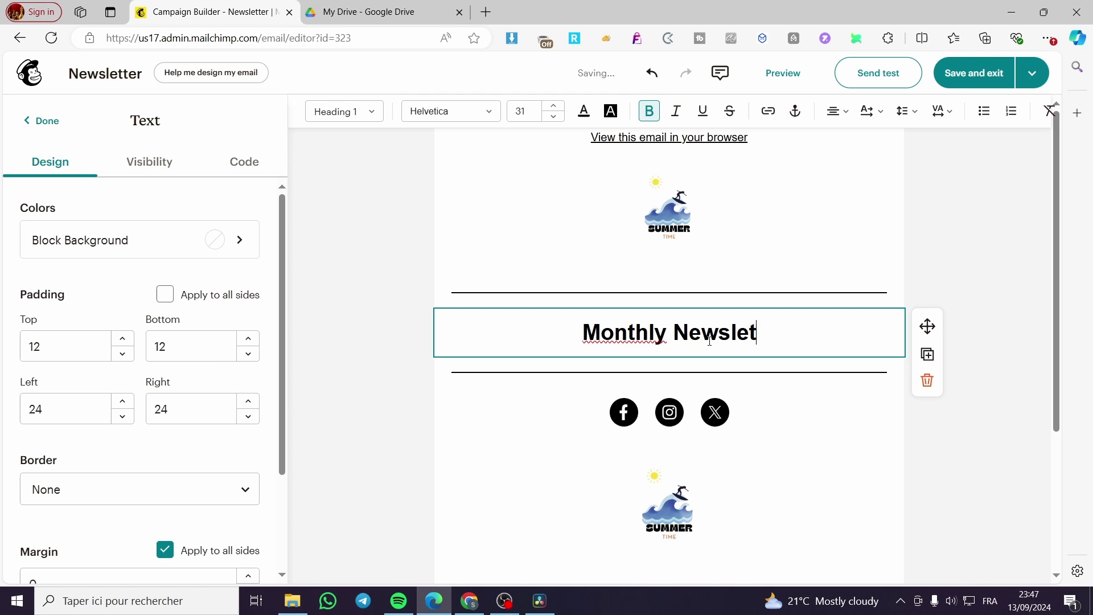
left_click(987, 355)
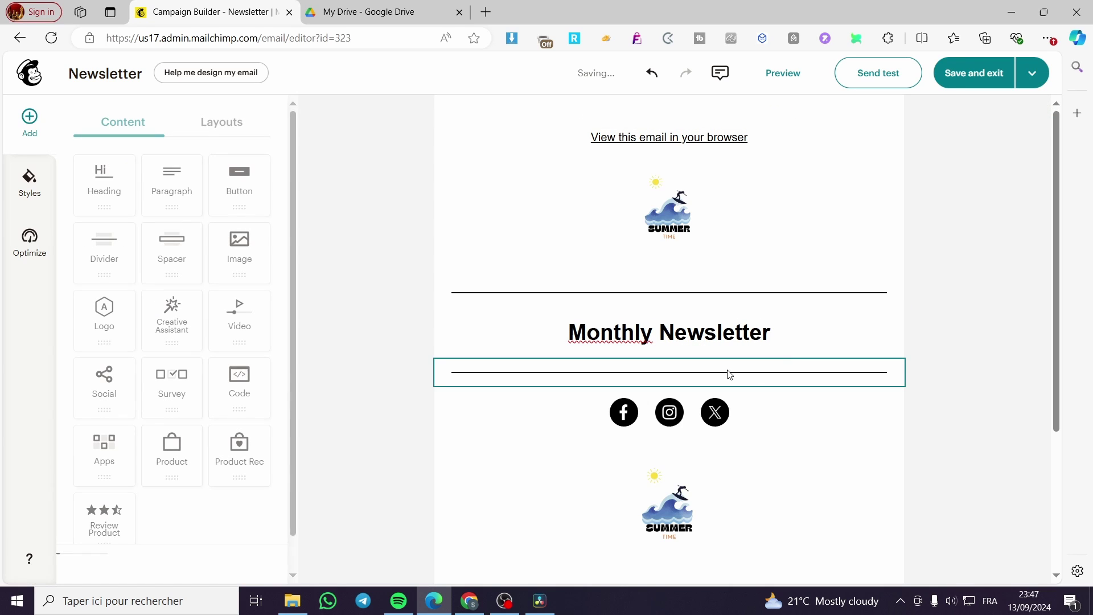
Step: Add an image block under the heading holding the uploaded shopping website promo image
left_click_drag(264, 276, 589, 363)
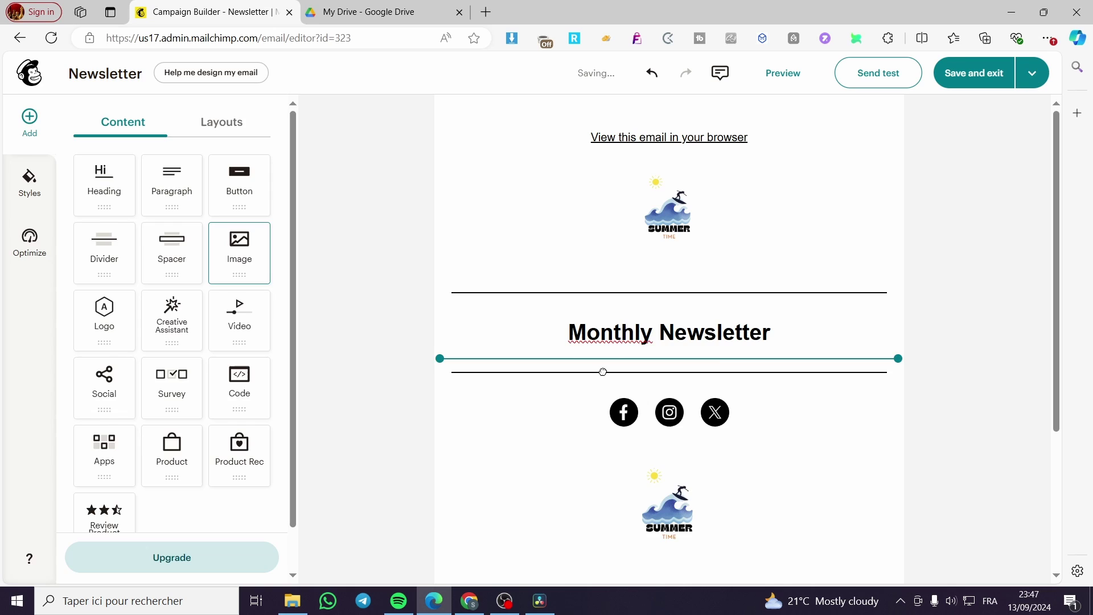
left_click(139, 299)
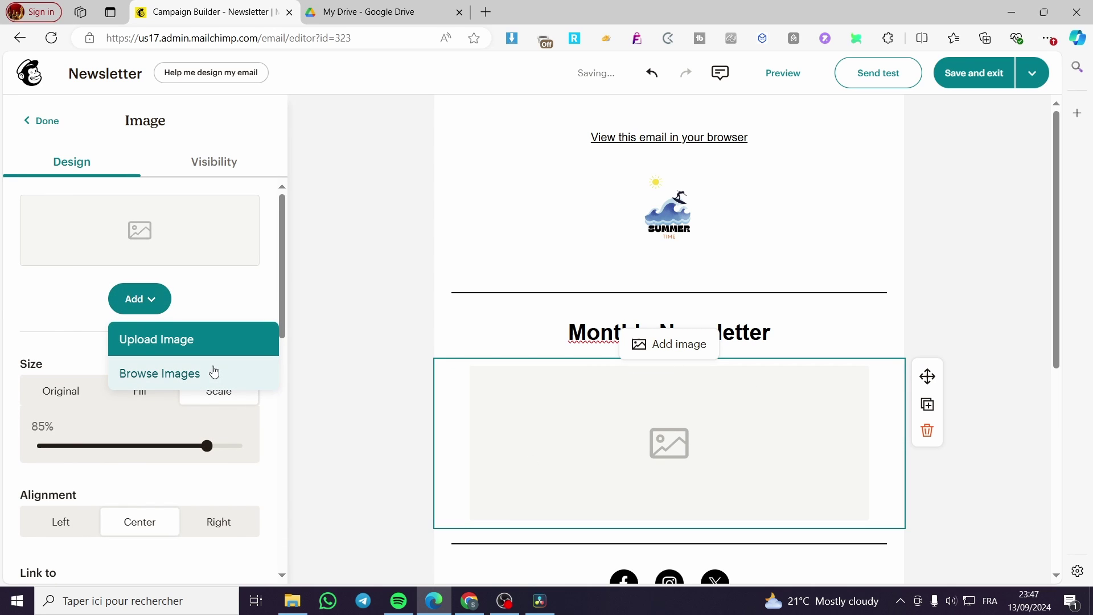
left_click(204, 374)
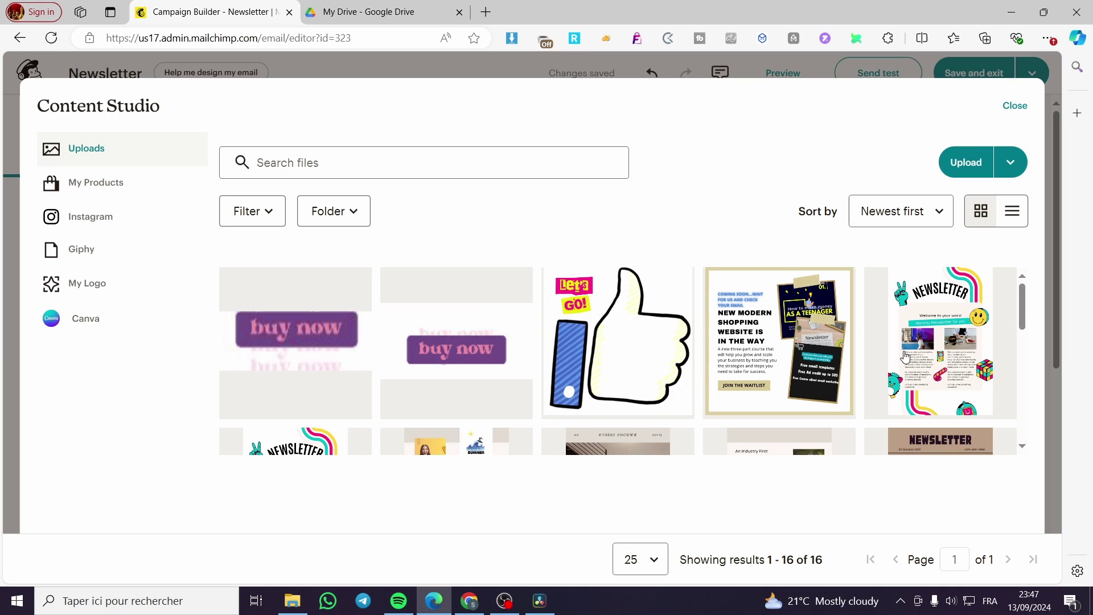
scroll(791, 333, "down", 2)
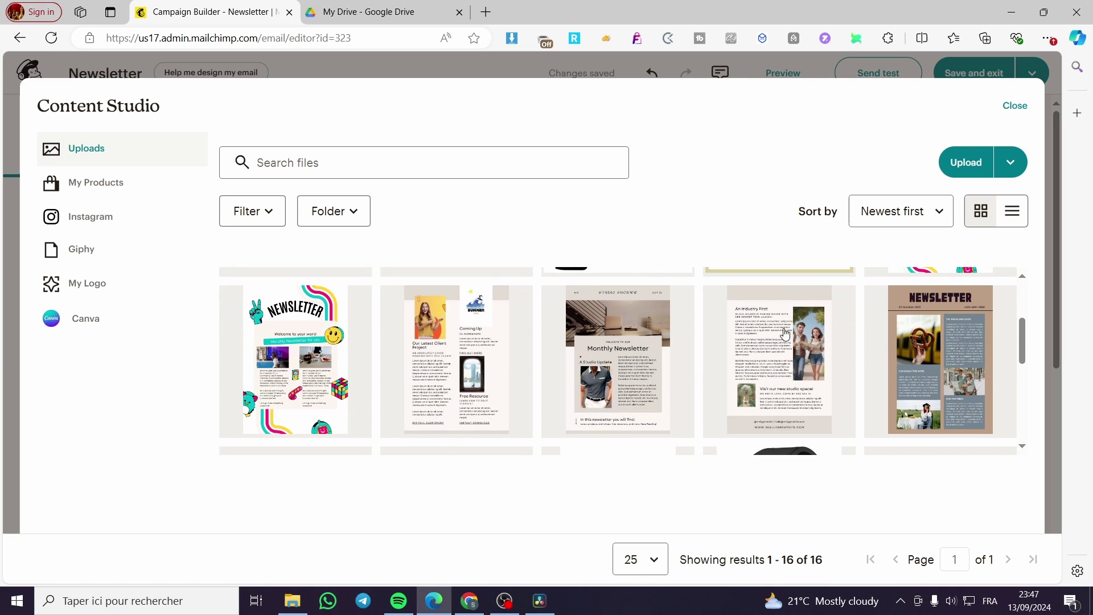
scroll(778, 333, "up", 3)
left_click(778, 333)
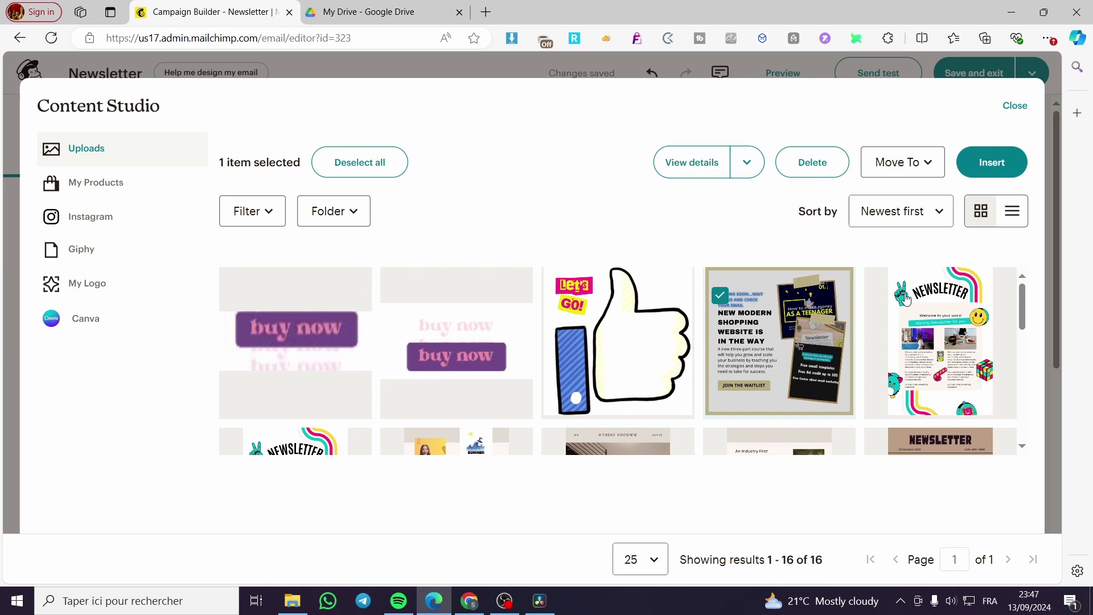
scroll(869, 291, "down", 5)
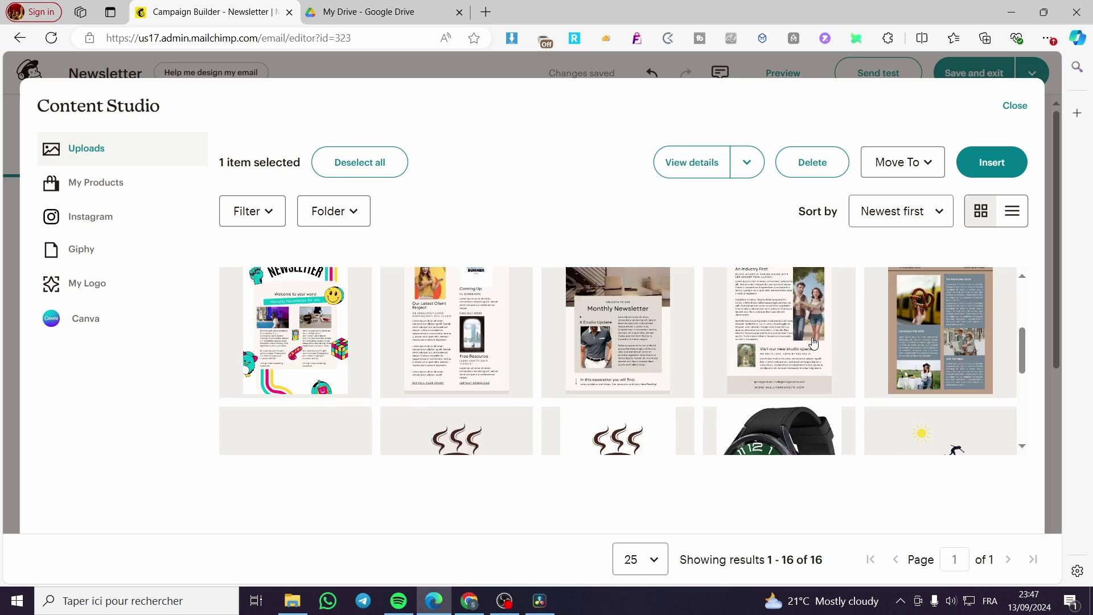
scroll(992, 426, "down", 2)
left_click(992, 163)
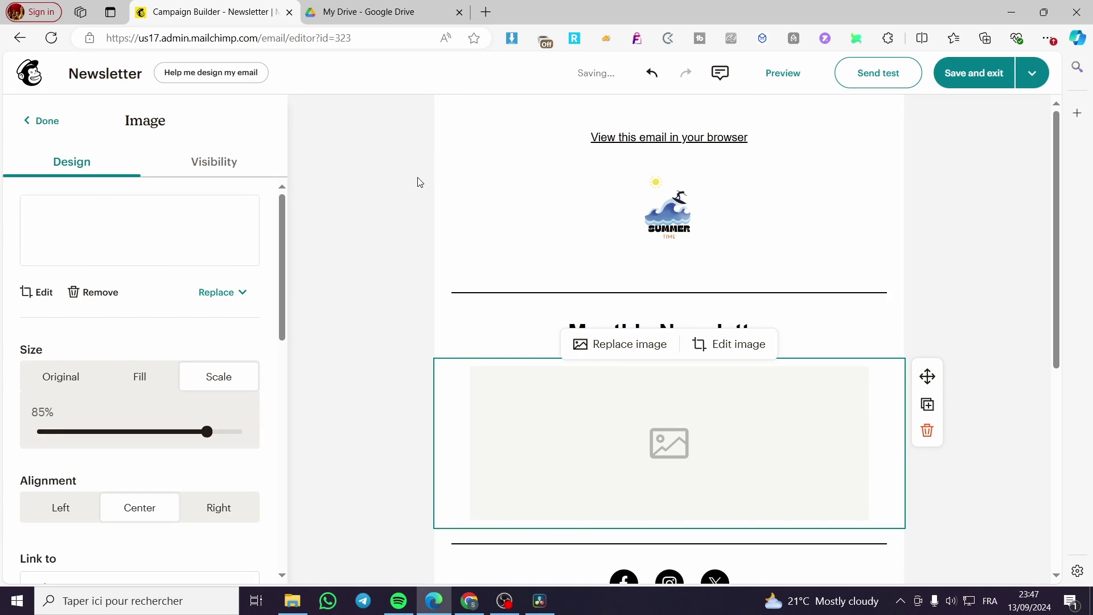
Step: Add a placeholder heading block below the promo image
scroll(940, 447, "down", 5)
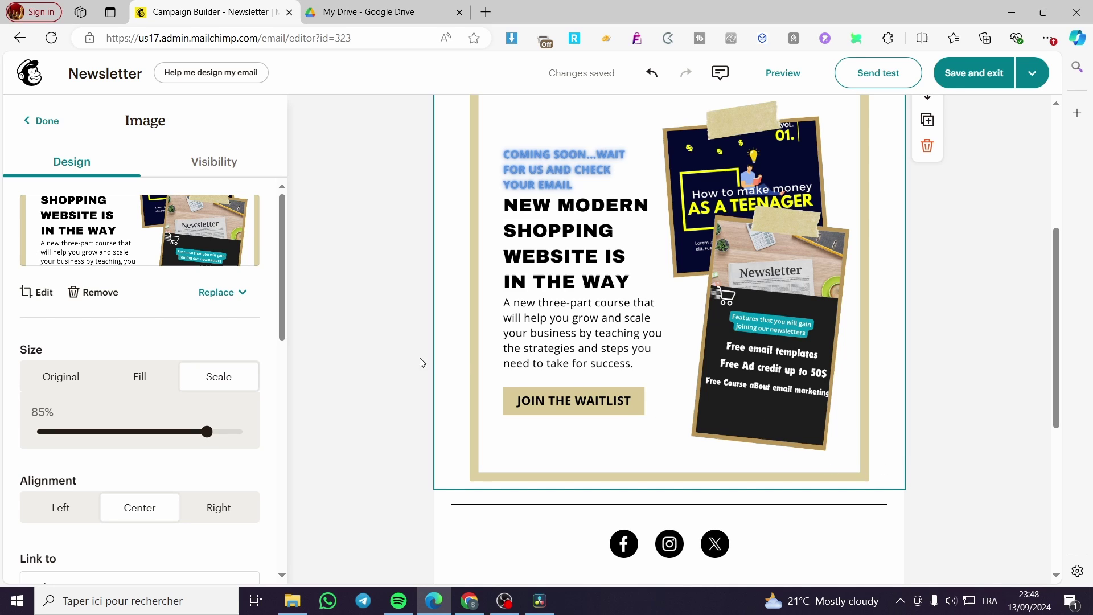
scroll(712, 466, "up", 5)
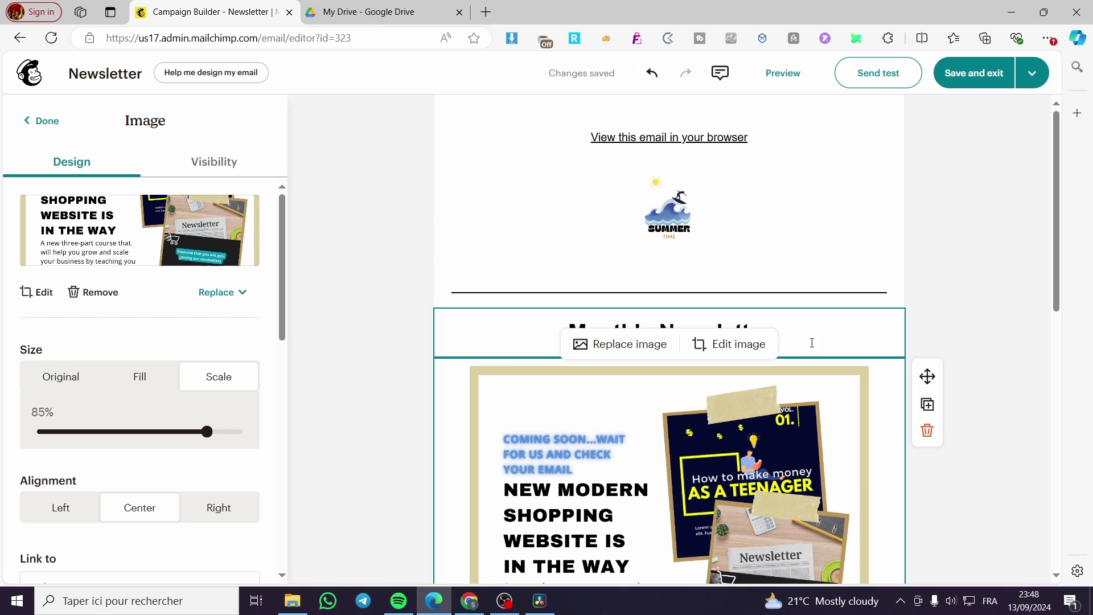
scroll(755, 472, "down", 5)
scroll(755, 473, "down", 2)
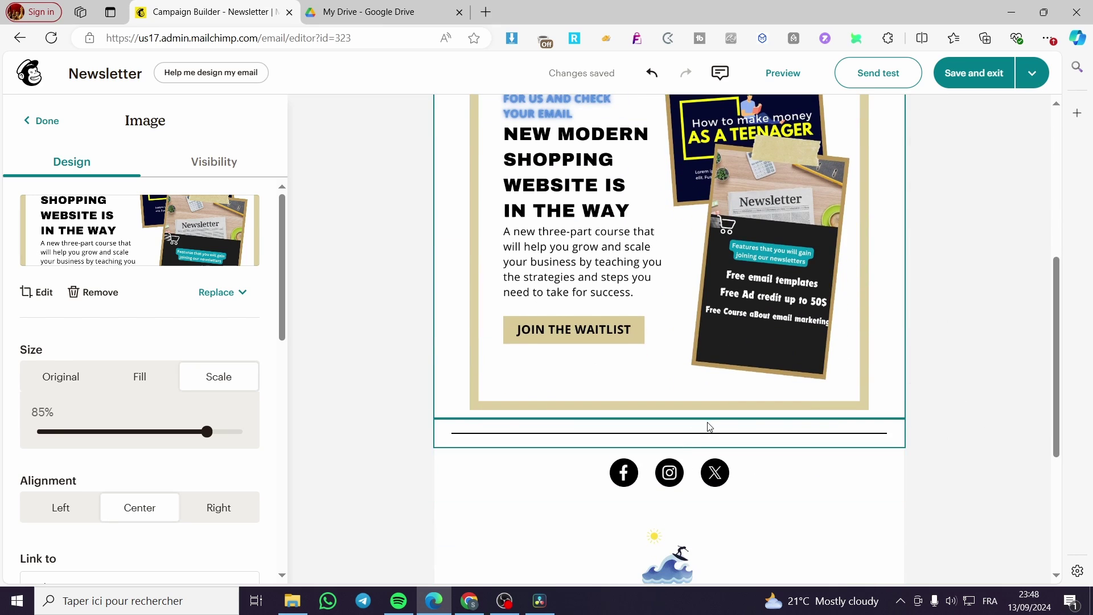
left_click(954, 407)
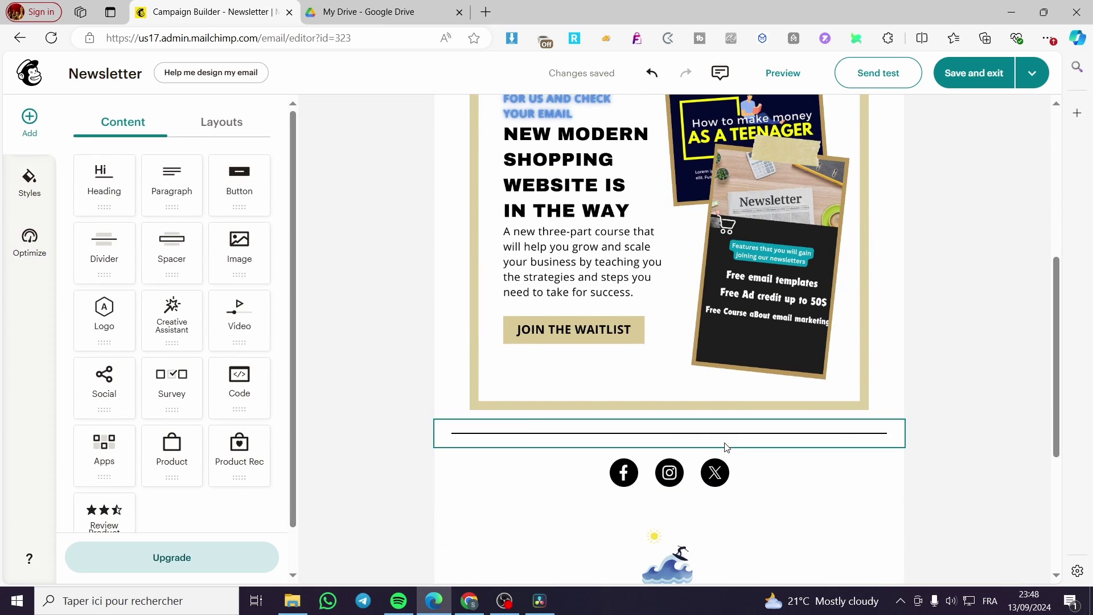
left_click_drag(125, 177, 610, 450)
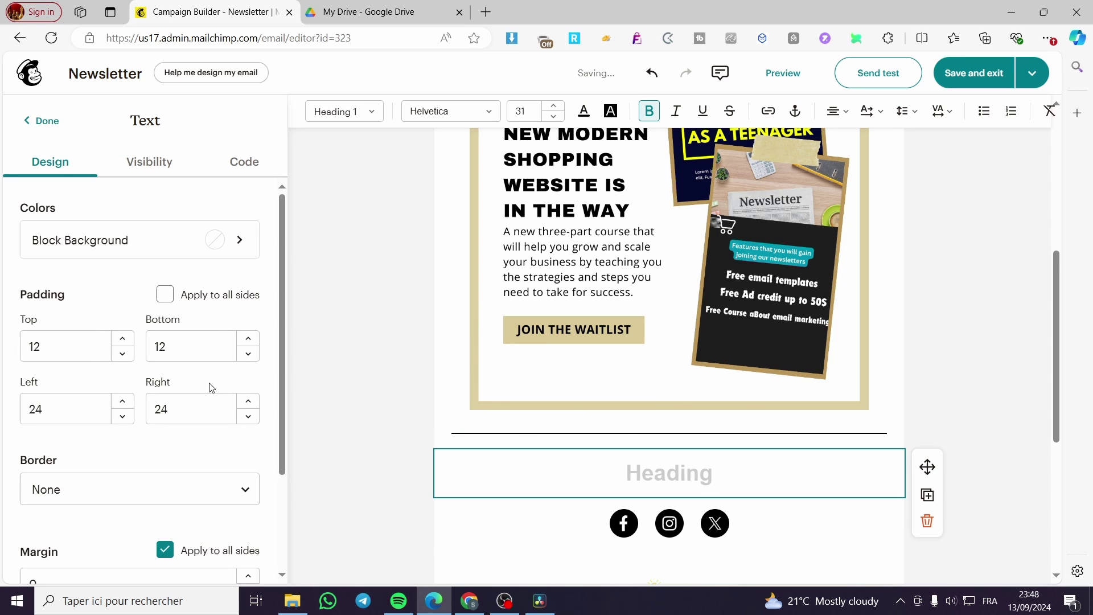
left_click(35, 122)
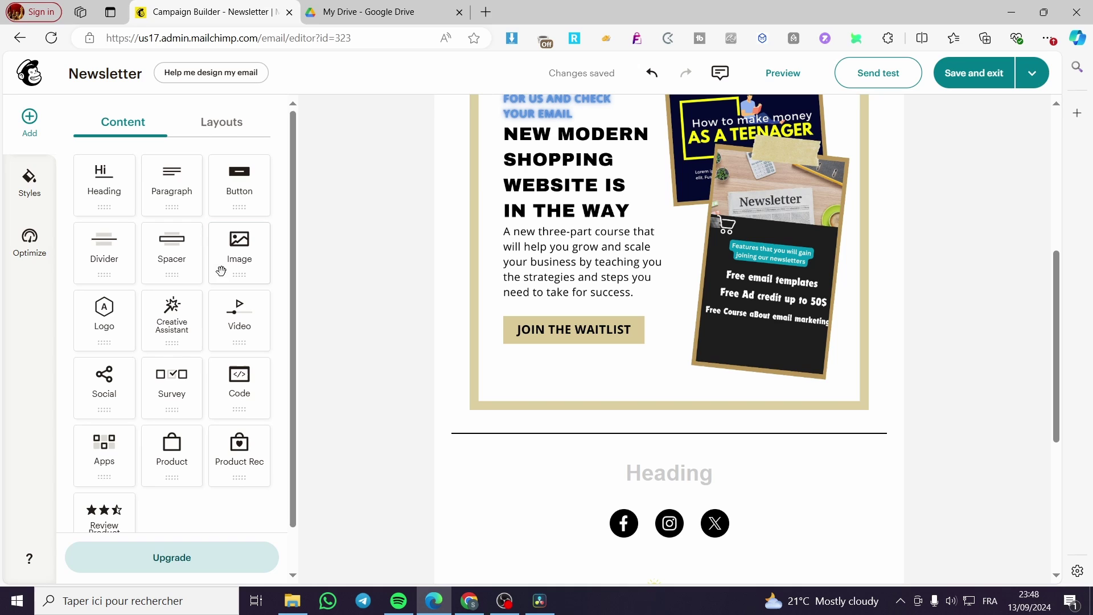
Step: Add an empty image block followed by a divider
left_click_drag(223, 269, 636, 256)
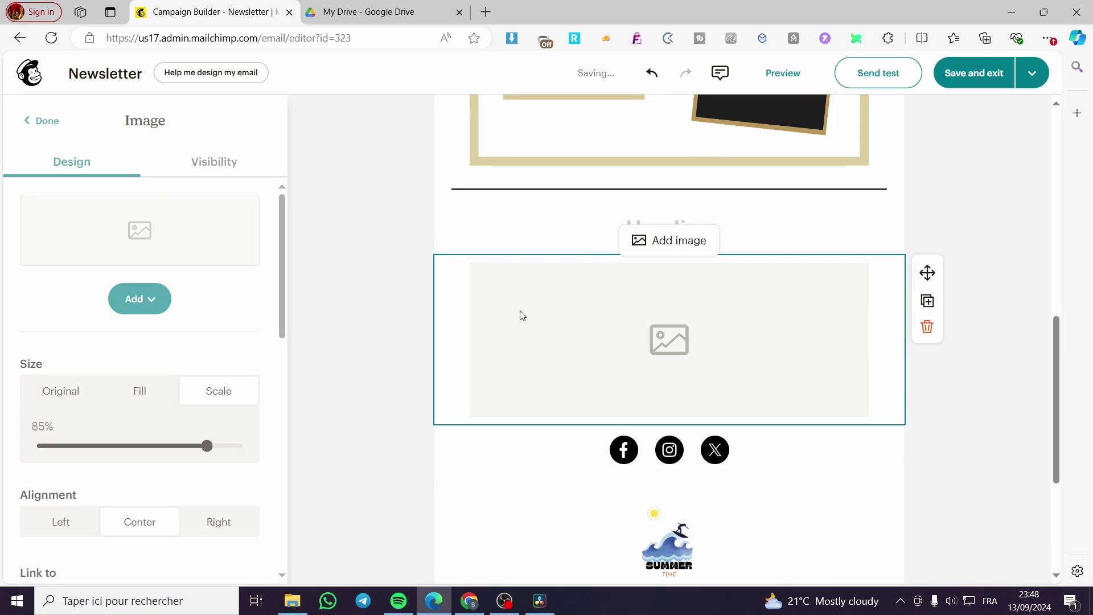
left_click(41, 121)
left_click_drag(112, 242, 532, 419)
left_click(40, 120)
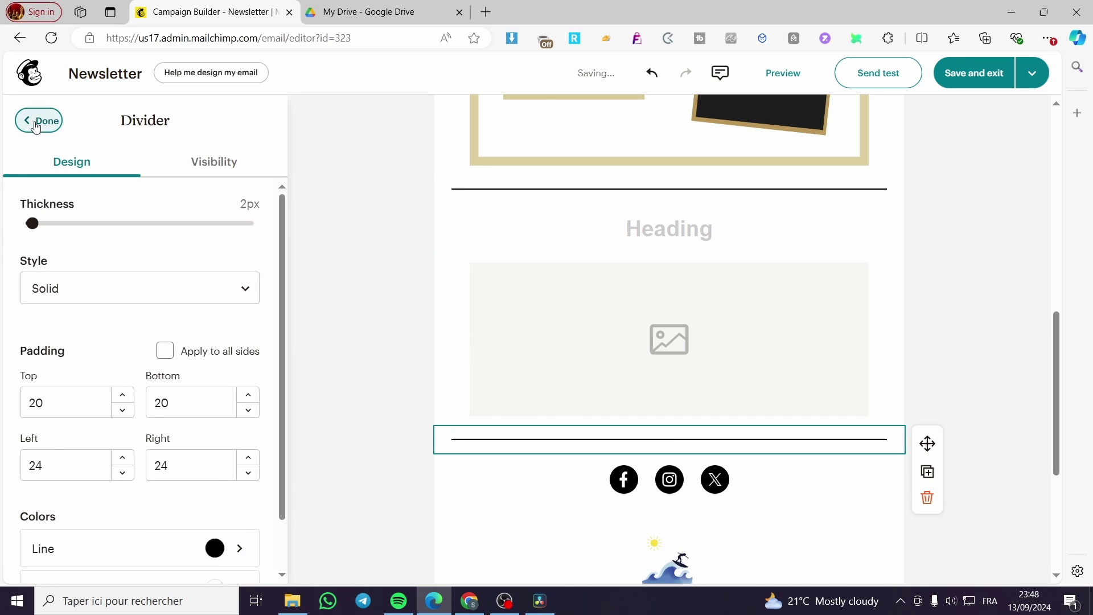
Step: Add a second image block and a heading block for the next section
scroll(880, 420, "up", 10)
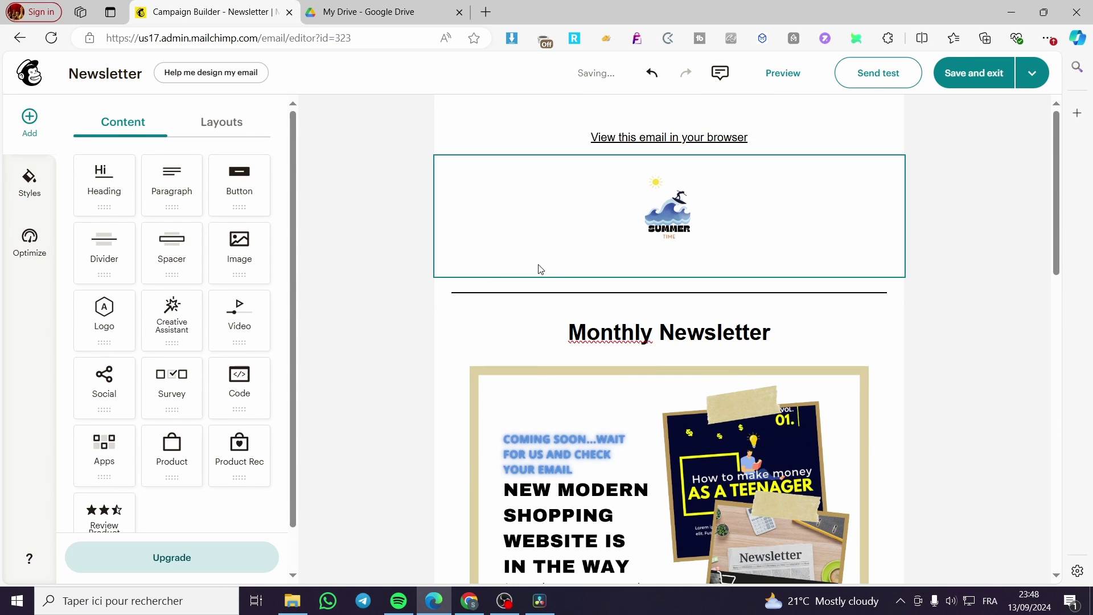
scroll(166, 273, "down", 1)
scroll(591, 405, "down", 6)
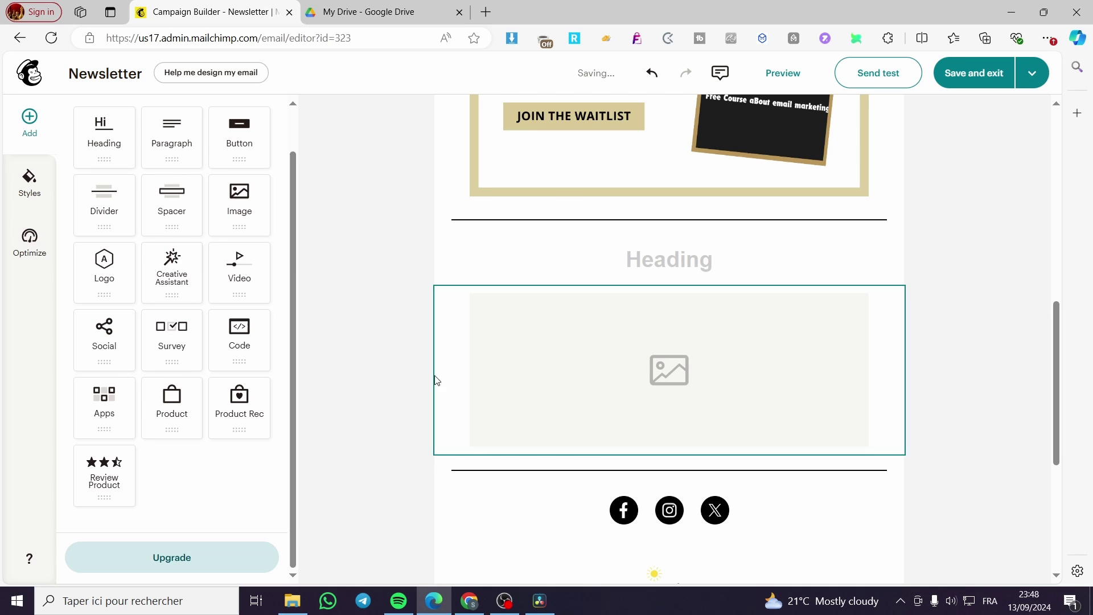
left_click_drag(219, 212, 737, 234)
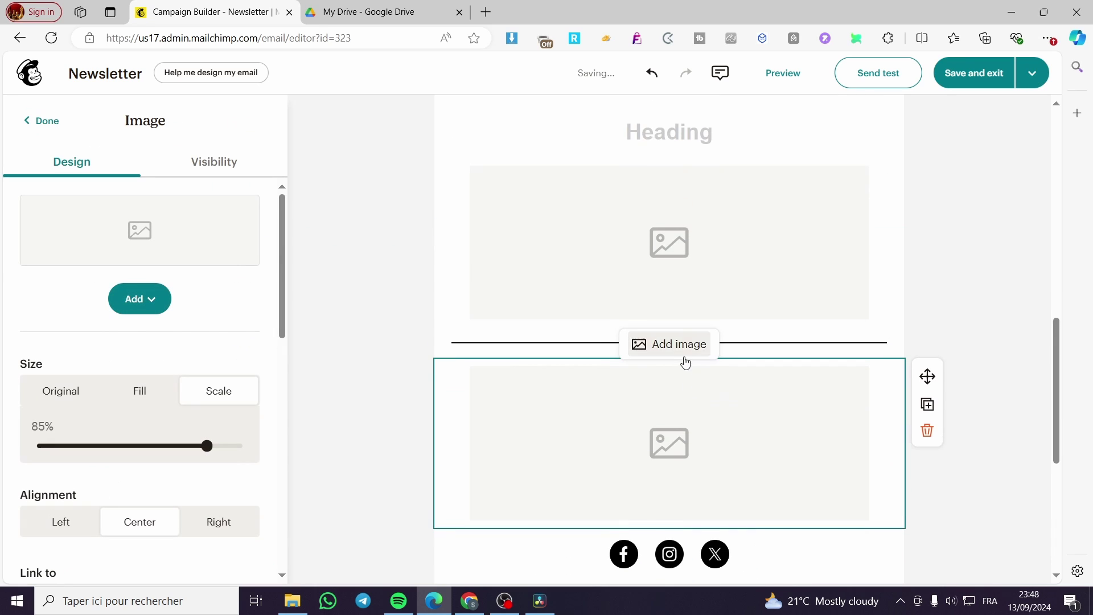
left_click(40, 120)
left_click_drag(104, 183, 627, 411)
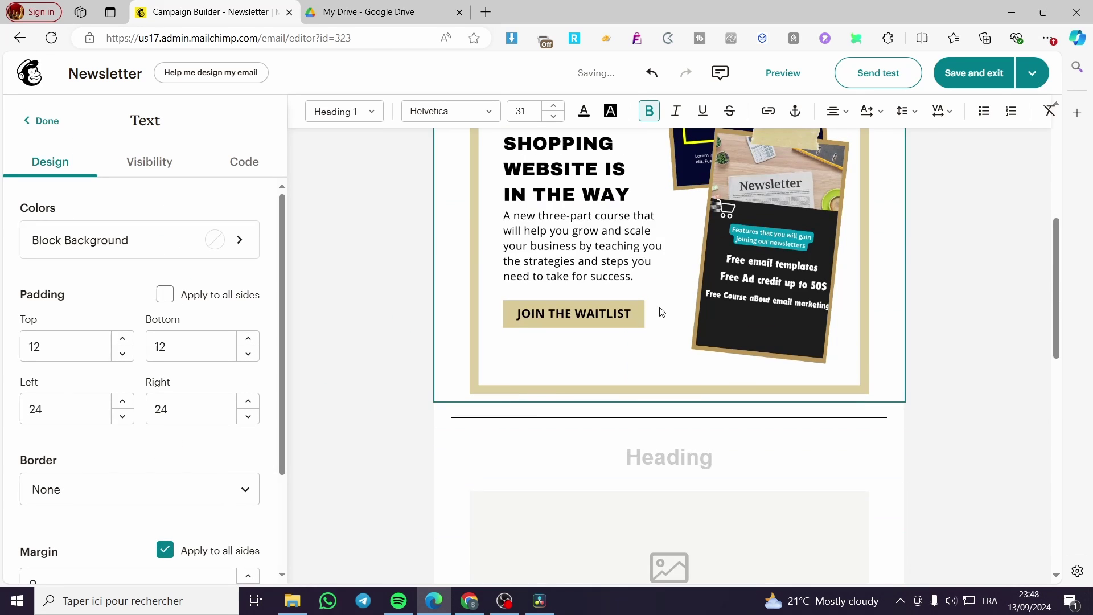
Step: Type 'Direct message' and 'Monthly statistics' into the two new section headings, then select the second heading
left_click(674, 457)
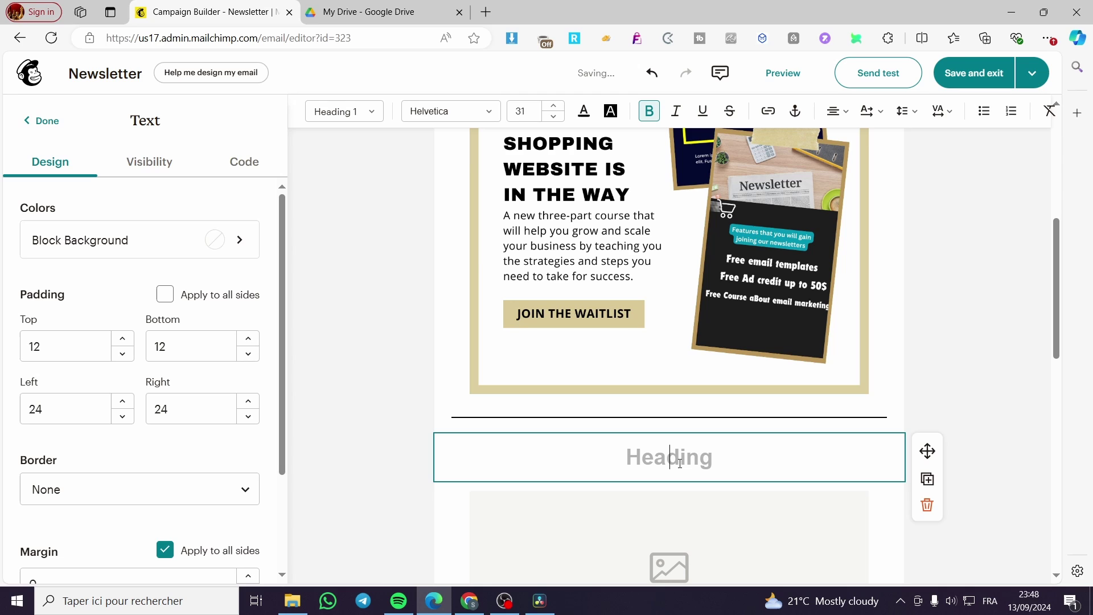
type("Di")
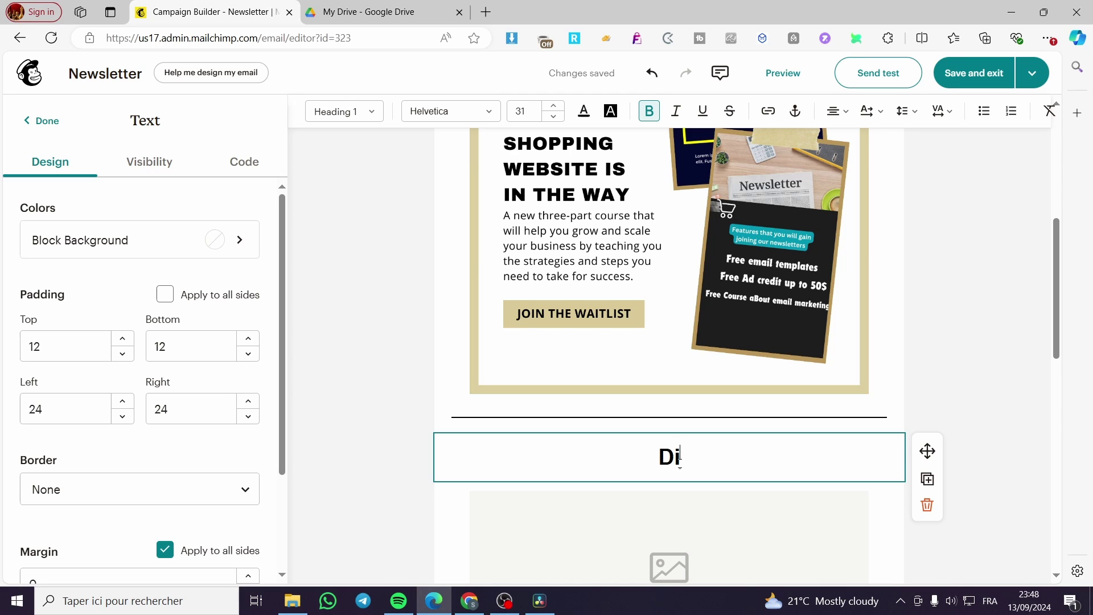
type("rect message")
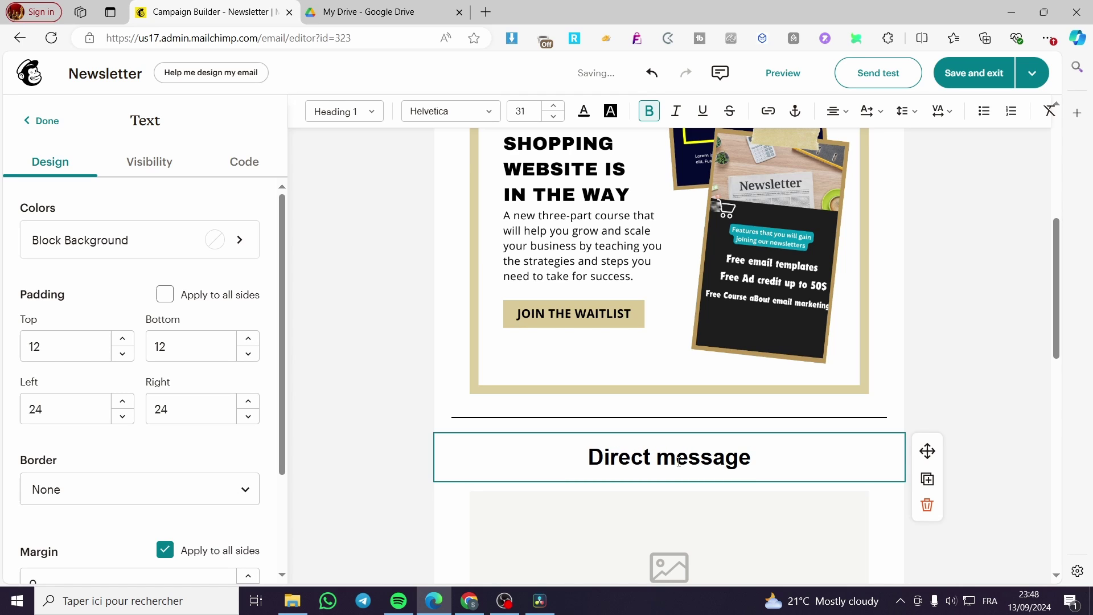
scroll(679, 462, "down", 5)
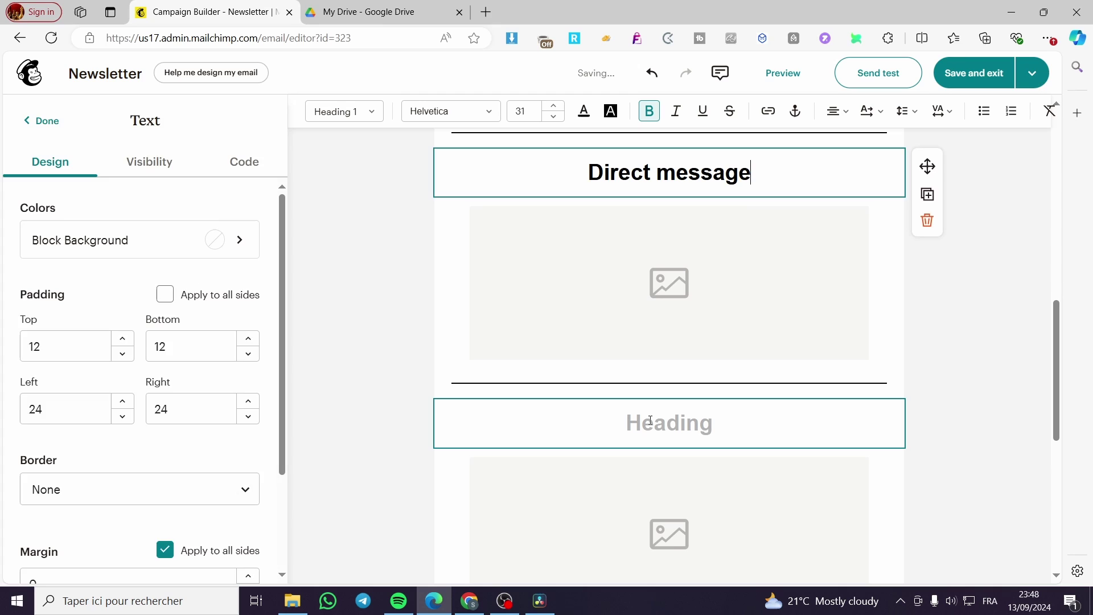
left_click(651, 421)
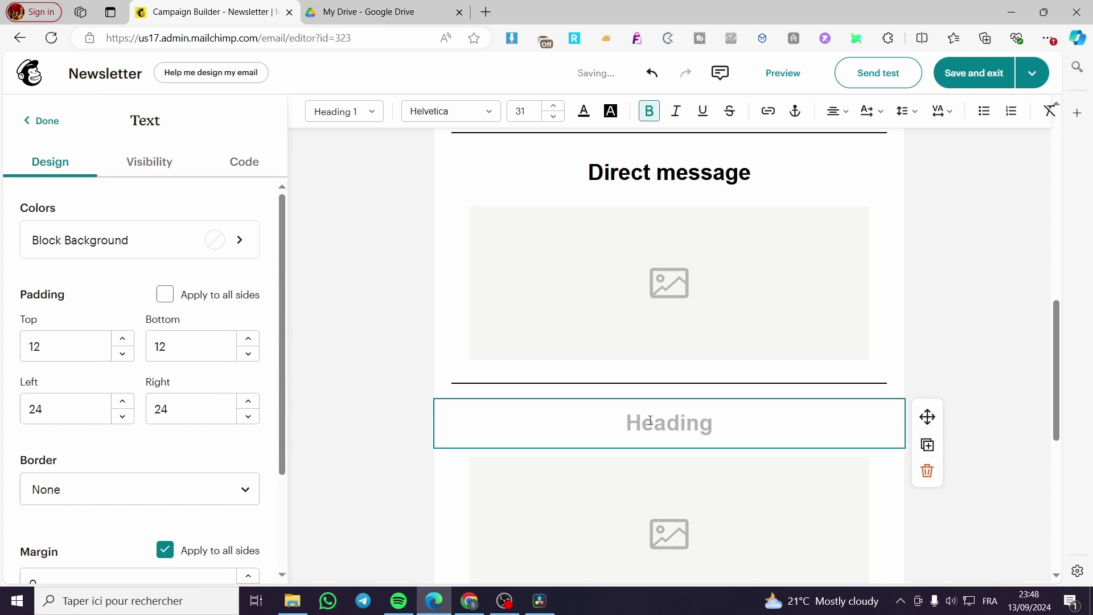
type("Mont")
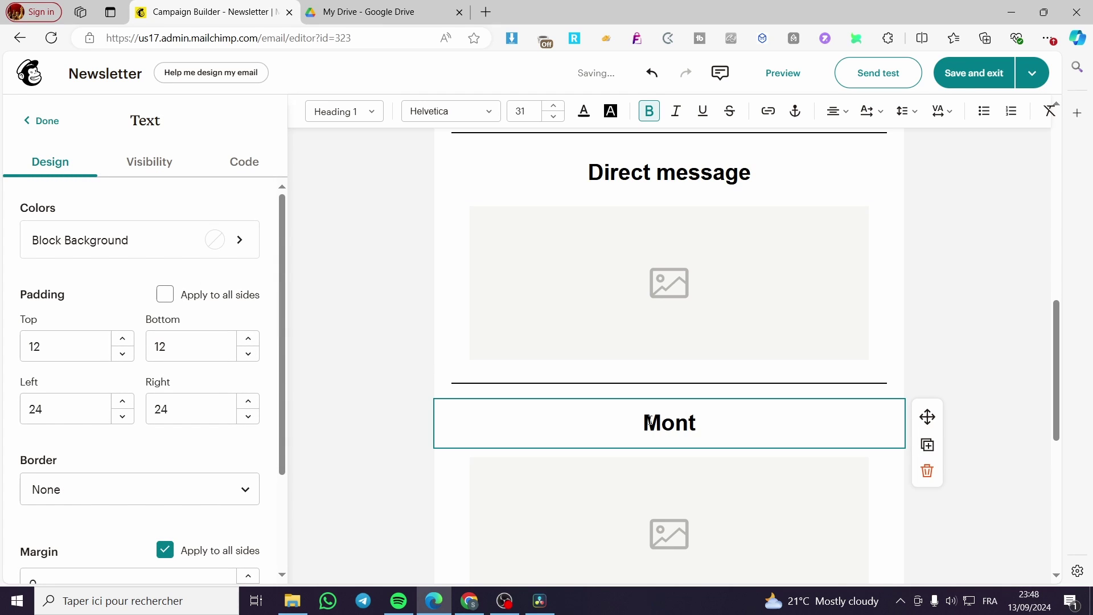
type("hly stat")
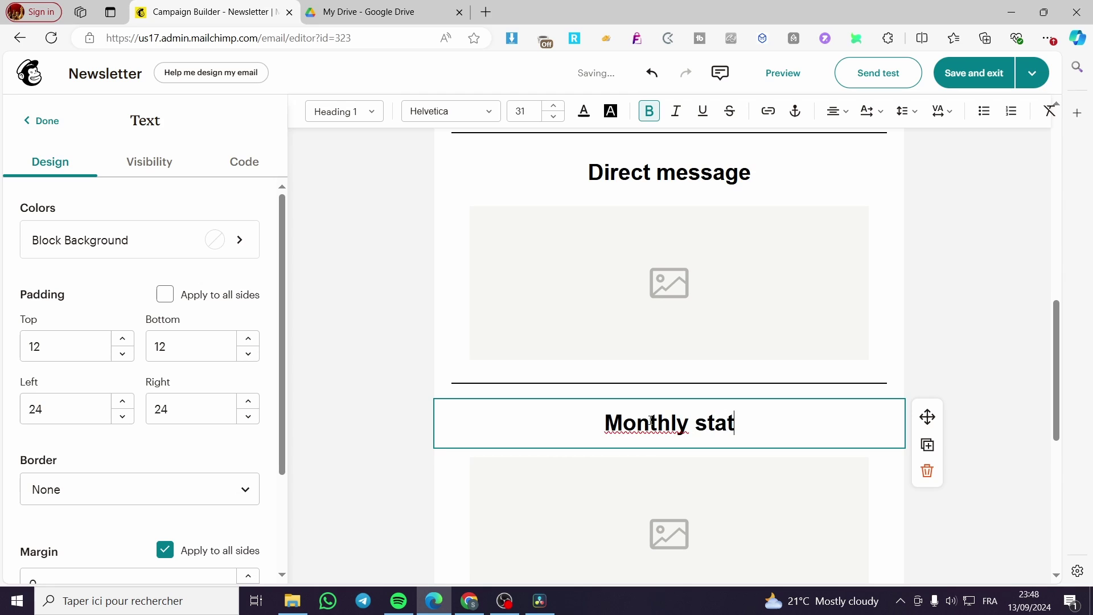
type("istics")
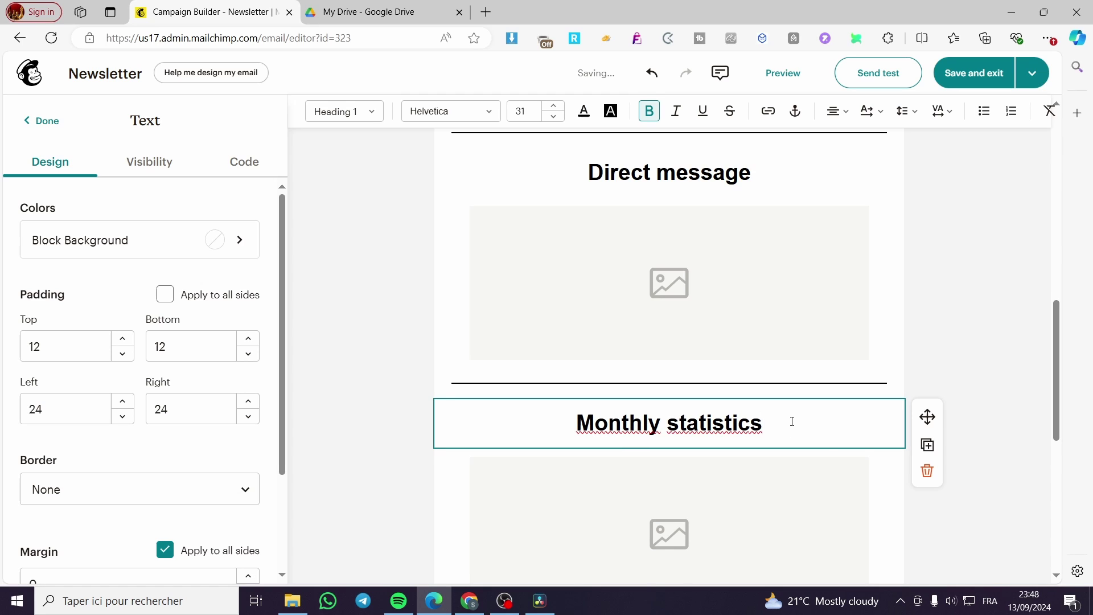
left_click_drag(794, 422, 568, 424)
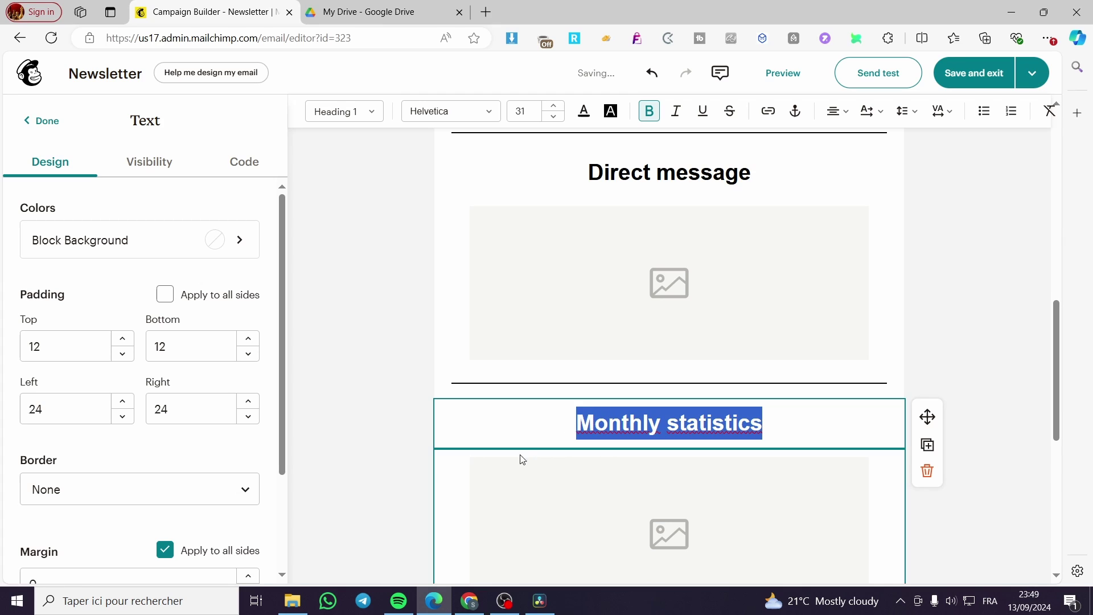
Step: Look through the toolbar's text style list and the Heading 1 font choices
left_click(384, 115)
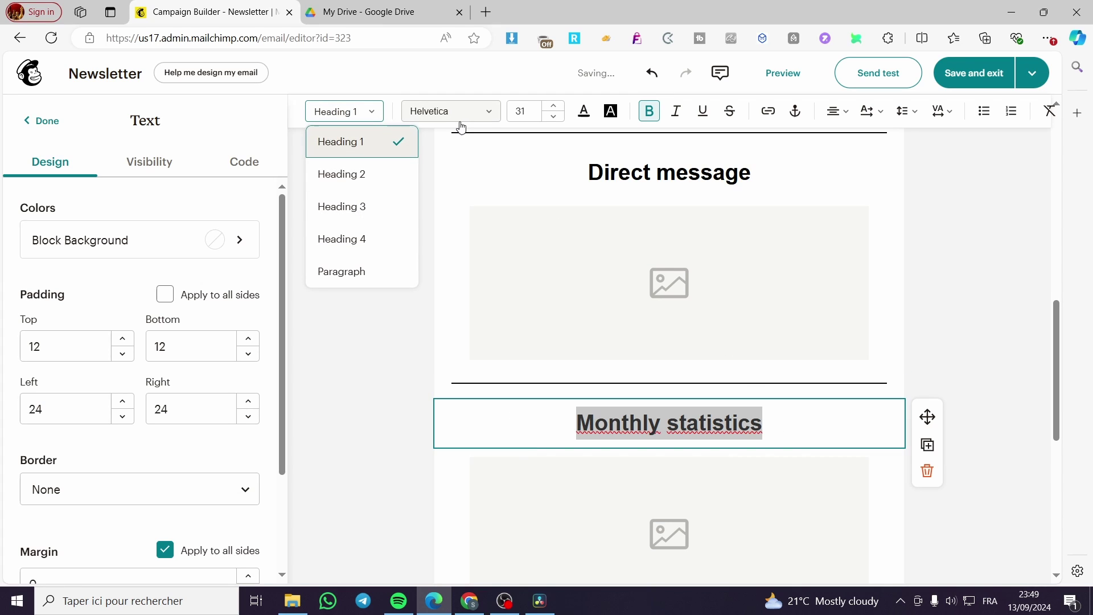
left_click(486, 112)
left_click(490, 114)
left_click(492, 116)
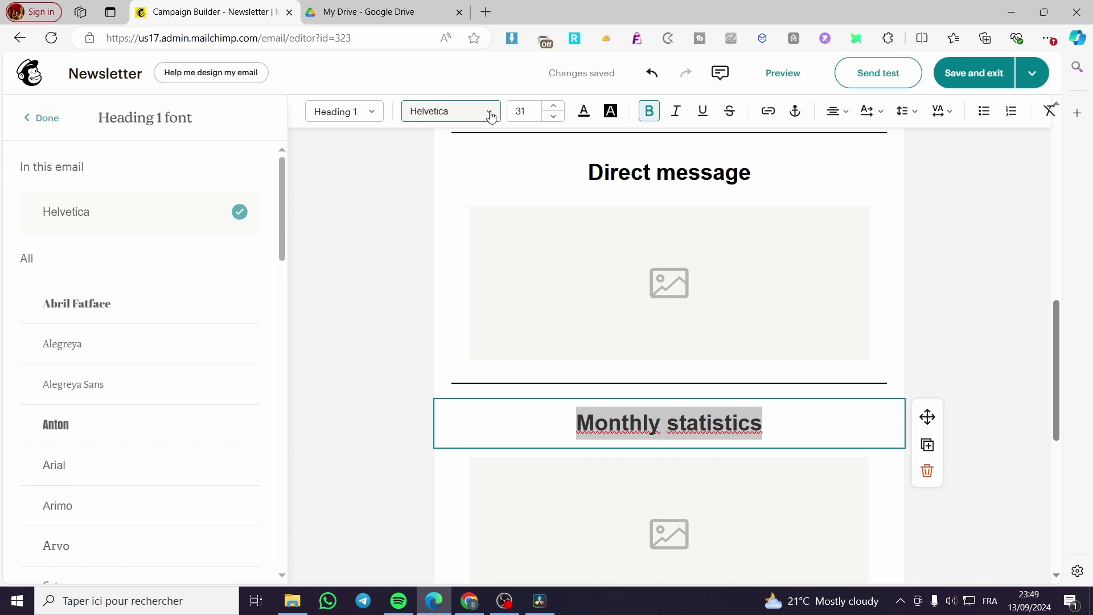
scroll(203, 410, "down", 4)
scroll(202, 411, "up", 4)
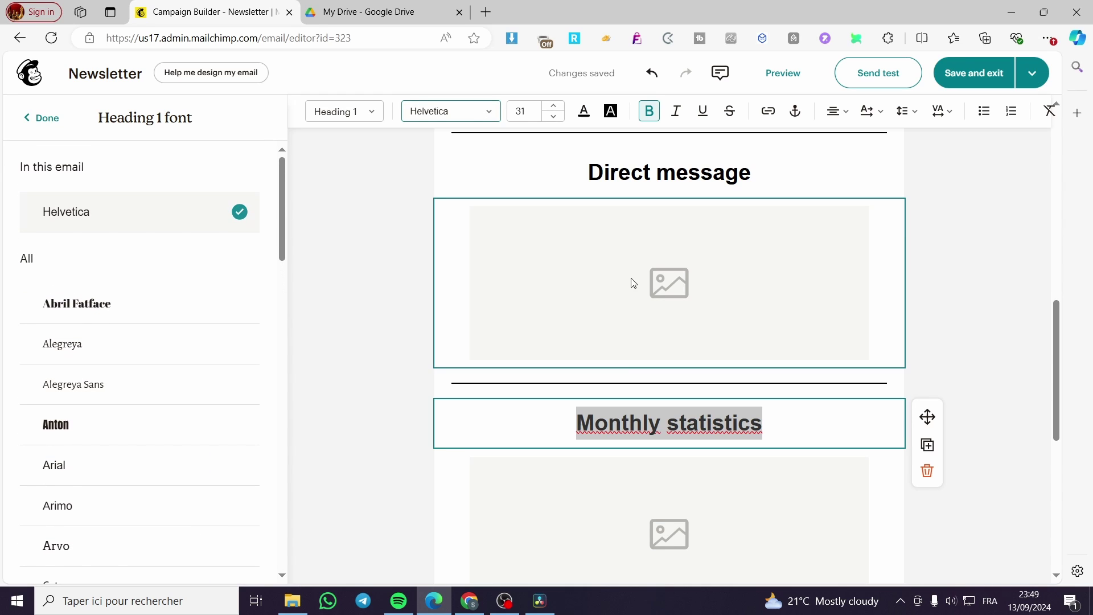
left_click(344, 111)
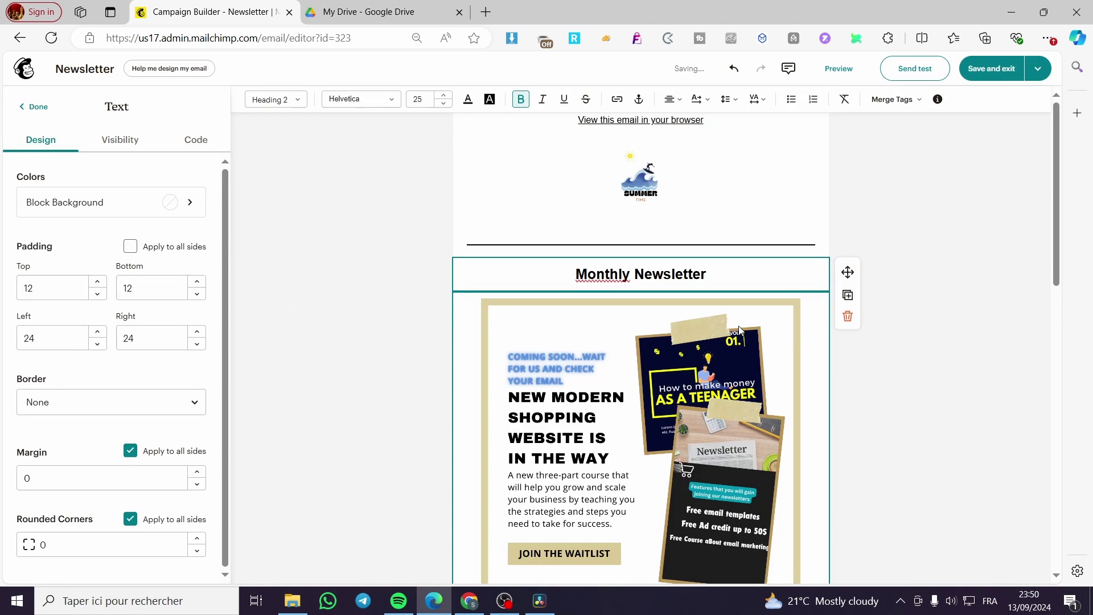
Step: Restyle the Monthly Newsletter heading as Heading 4
left_click_drag(704, 274, 524, 282)
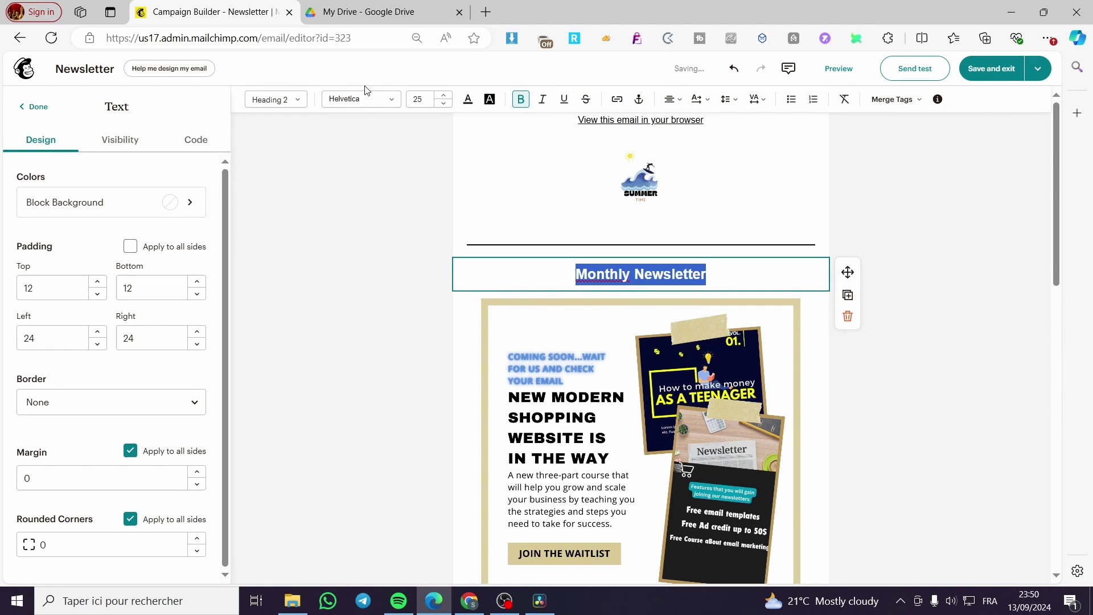
left_click(293, 99)
left_click(292, 203)
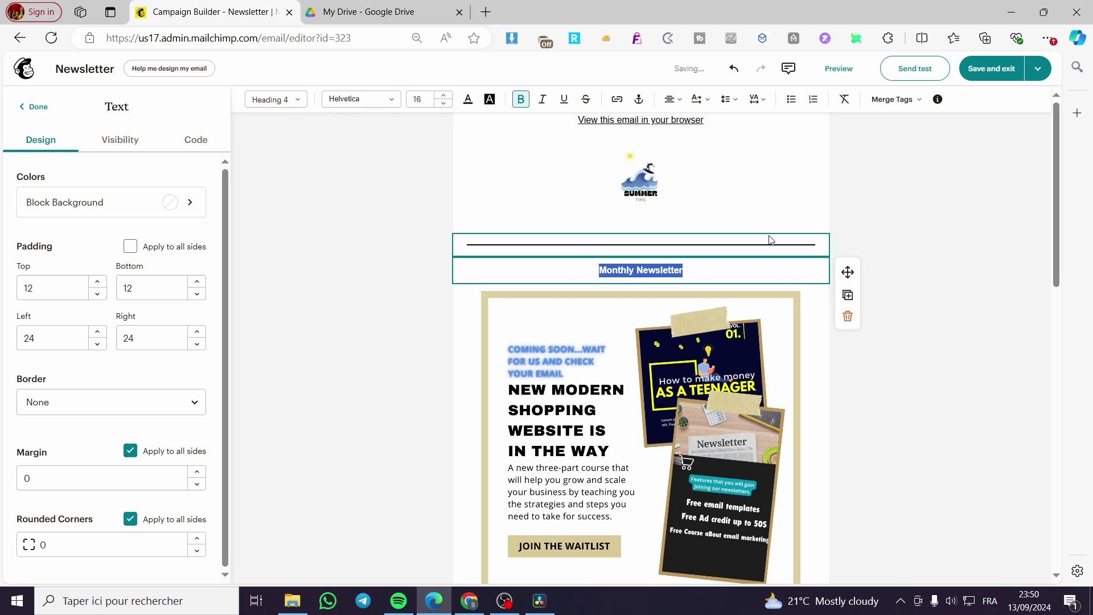
left_click(904, 240)
scroll(869, 306, "down", 5)
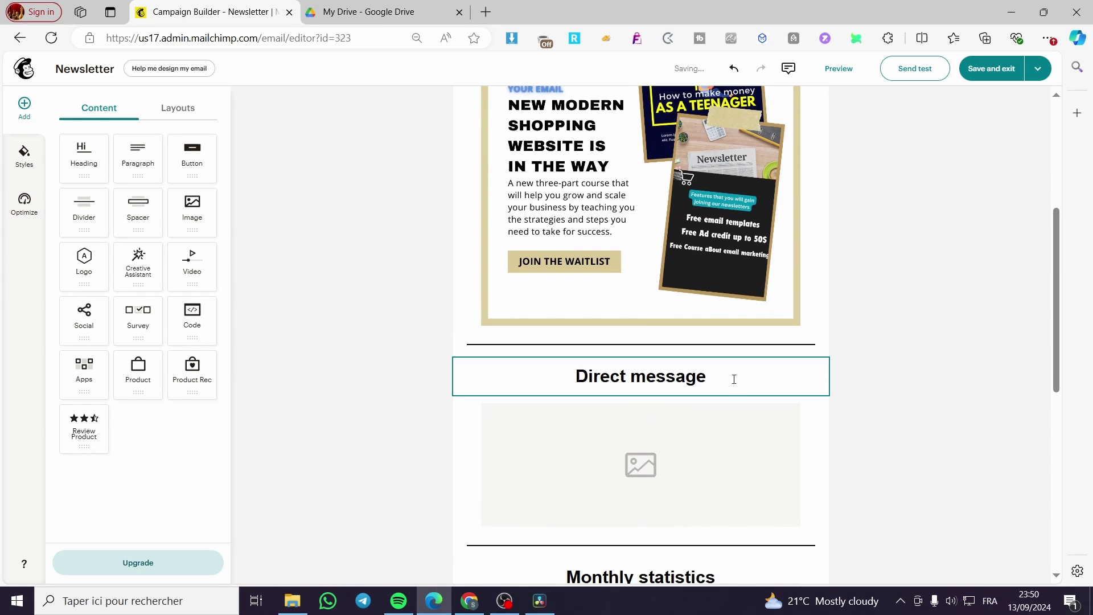
Step: Restyle the Direct message and Monthly statistics headings as Heading 4
left_click(687, 377)
left_click_drag(759, 381, 506, 367)
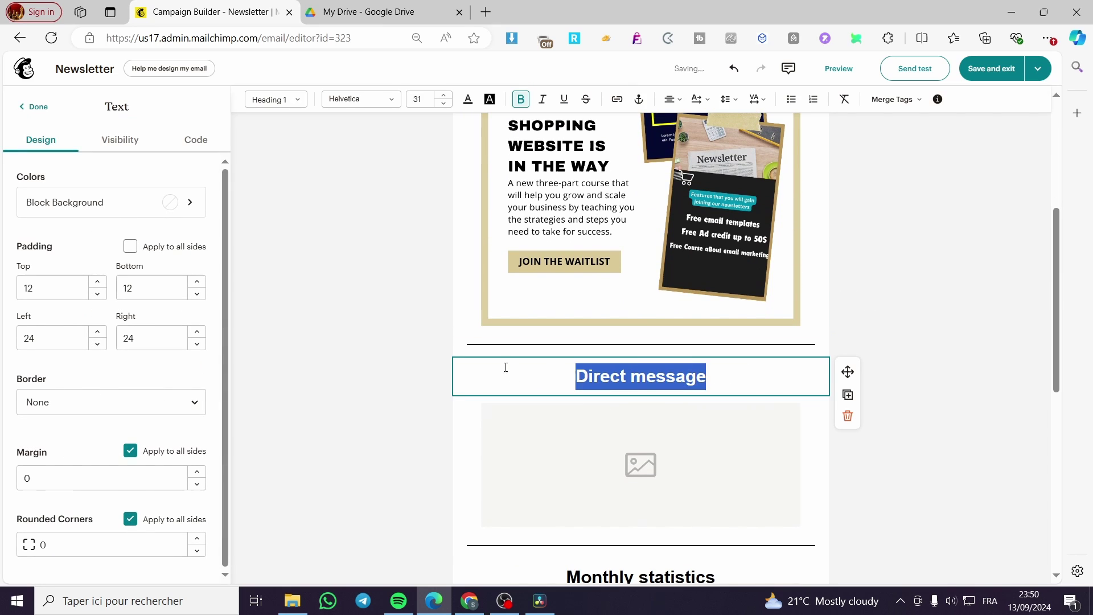
left_click(296, 101)
left_click(284, 208)
scroll(808, 344, "down", 4)
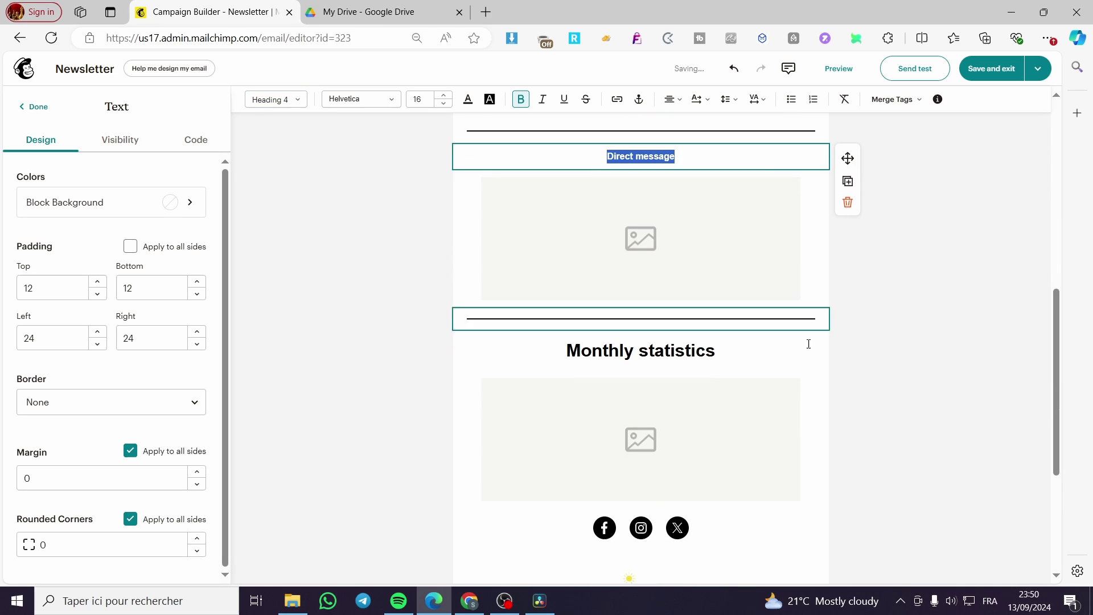
left_click(668, 350)
left_click_drag(709, 350, 449, 314)
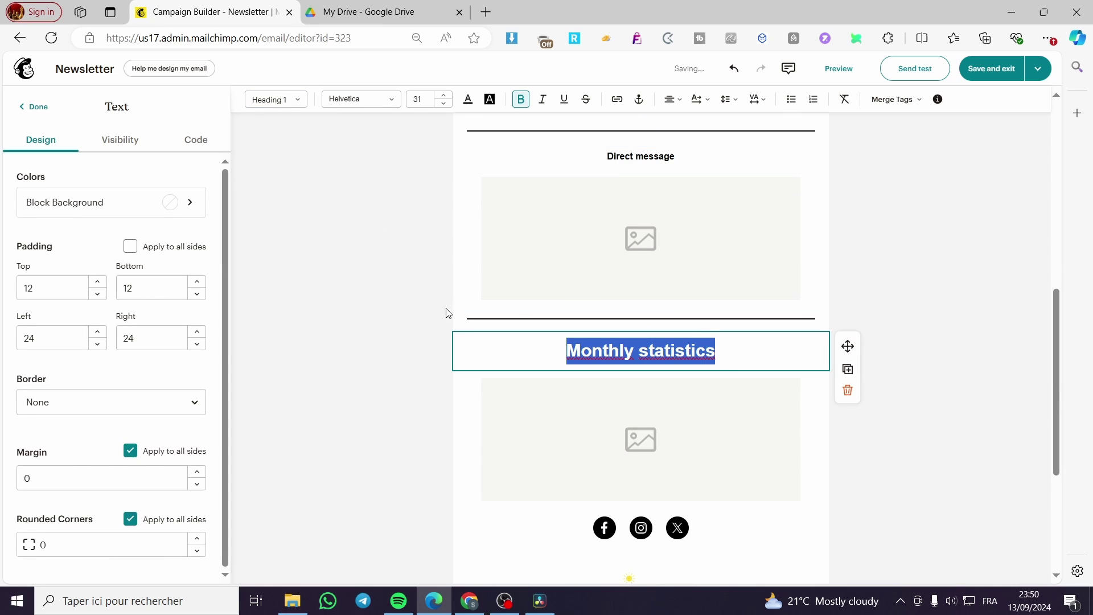
left_click(295, 100)
left_click(308, 205)
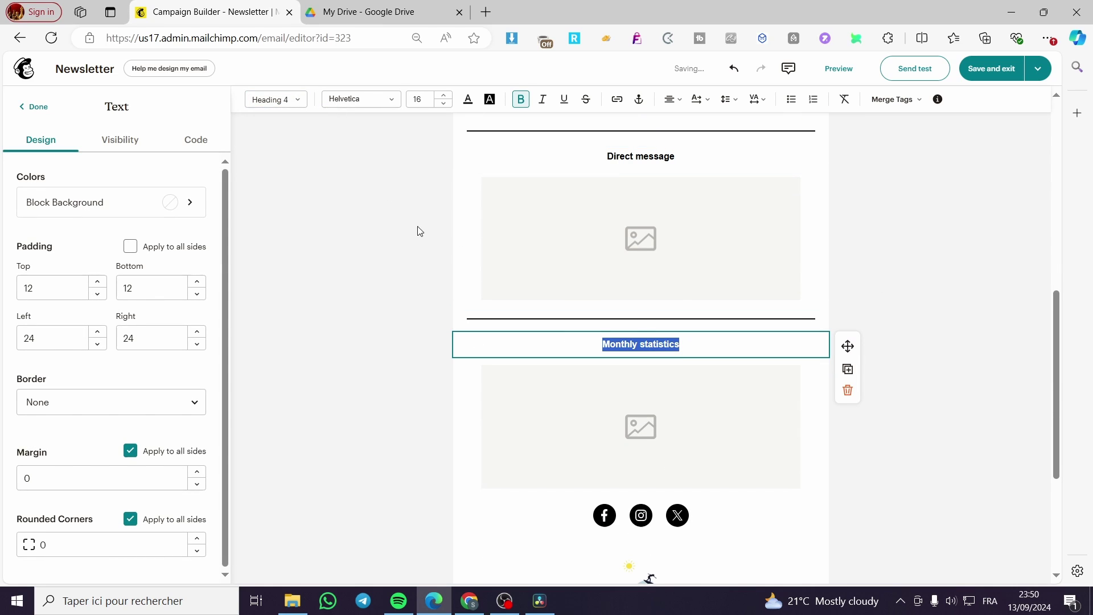
left_click(960, 335)
scroll(911, 351, "up", 8)
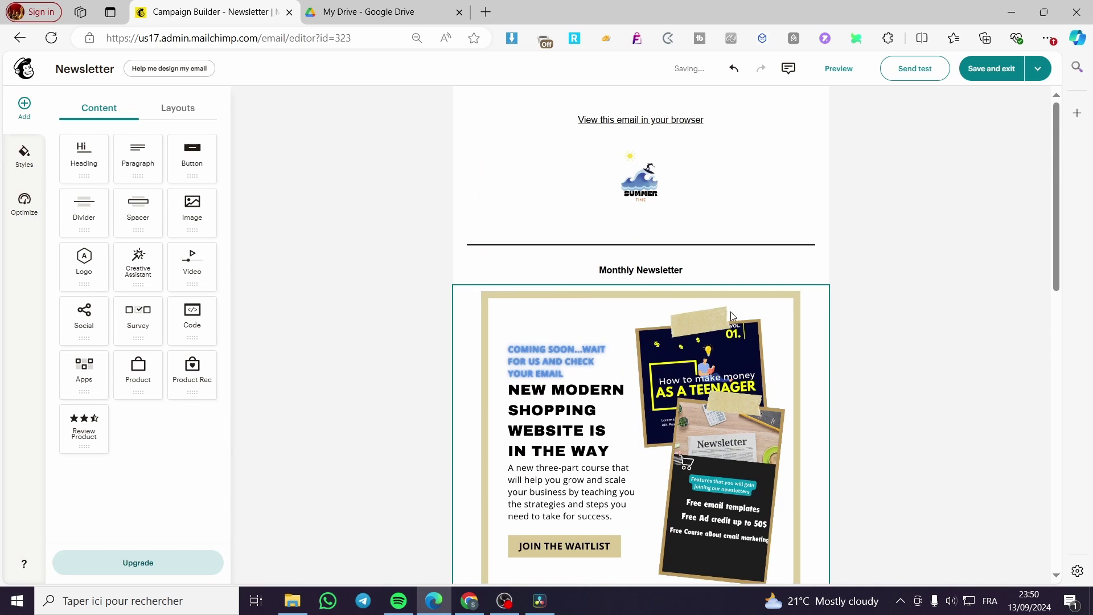
Step: Add a paragraph block above the divider reading 'In this email you will see :' followed by a new line
left_click(687, 269)
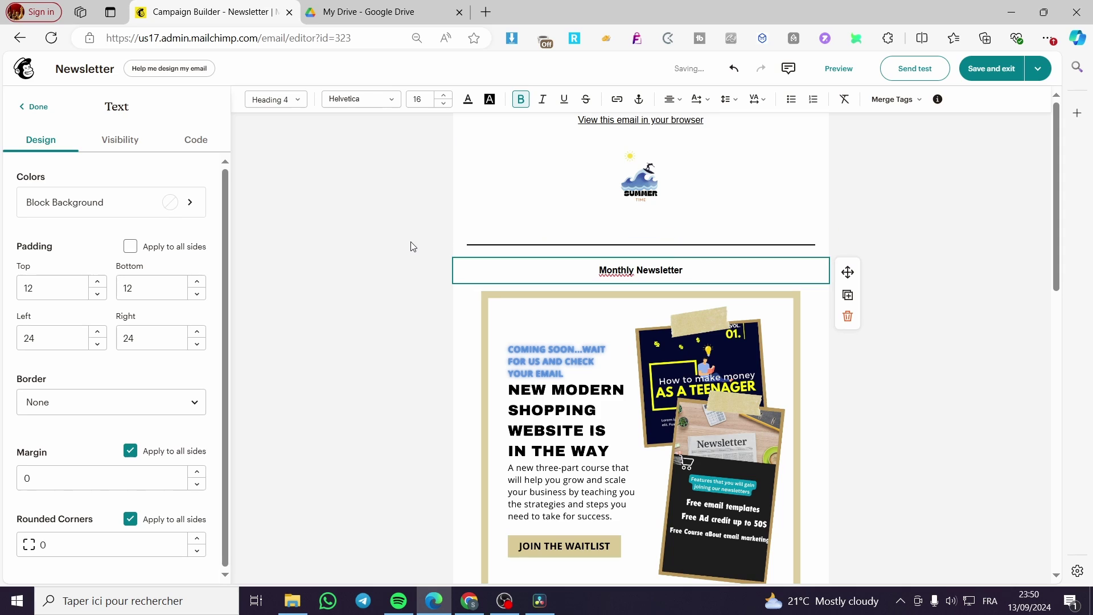
left_click(33, 107)
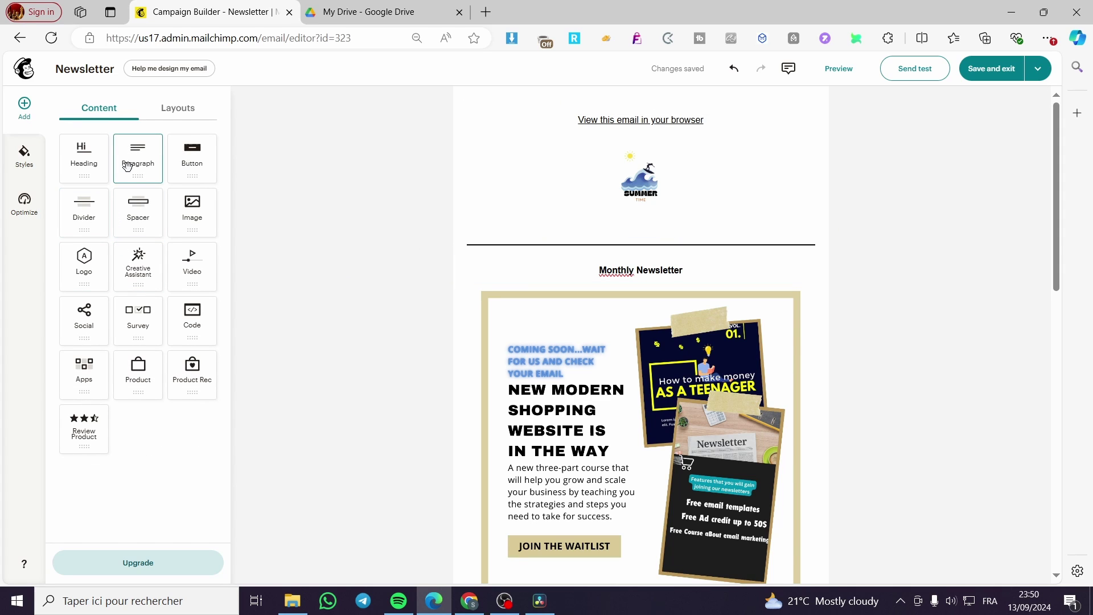
left_click_drag(127, 165, 670, 228)
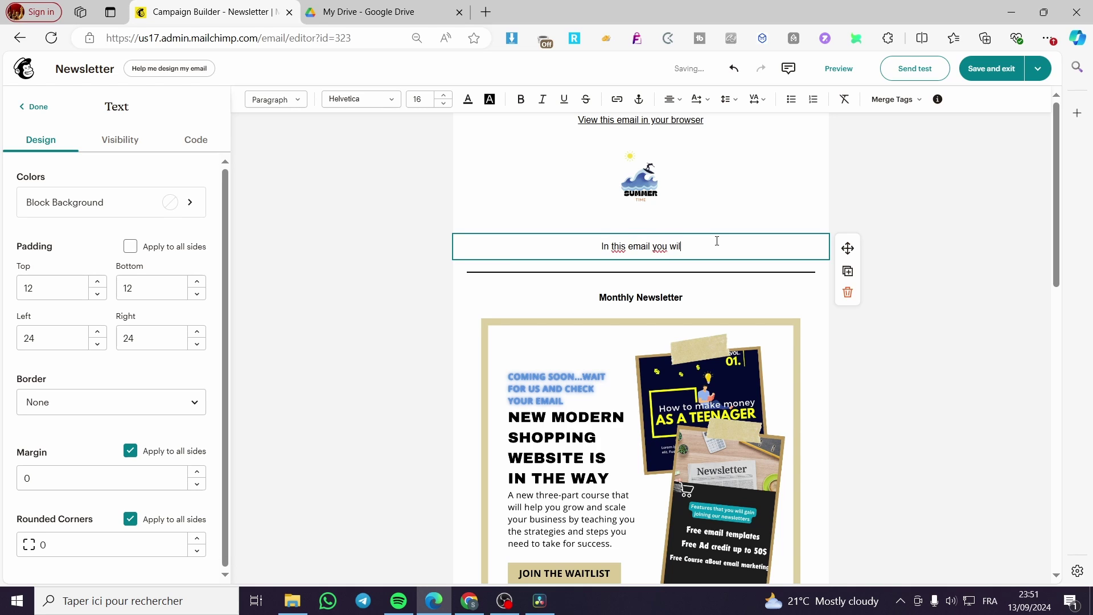
type("e ")
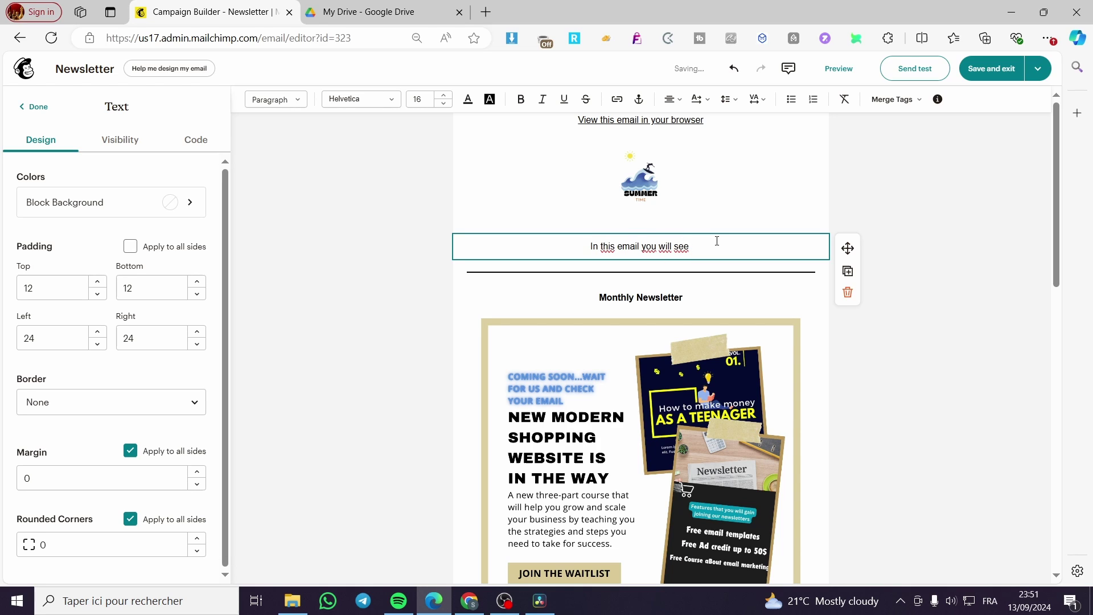
type(":")
key("Return")
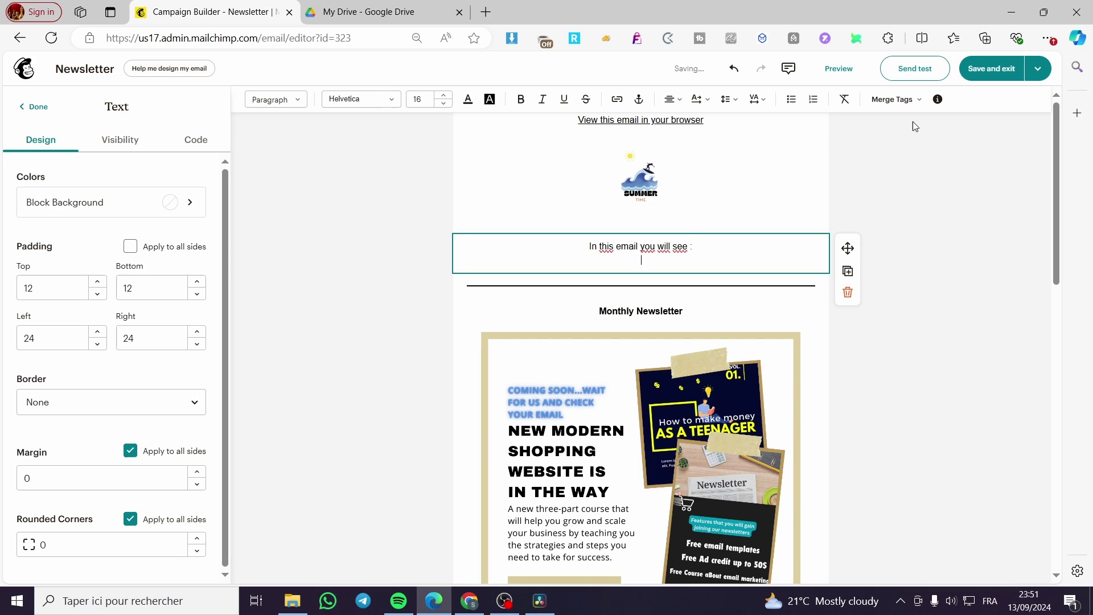
Step: Insert the Table of Contents merge tag *|MC:TOC|* from the Content Helpers merge tags
left_click(918, 104)
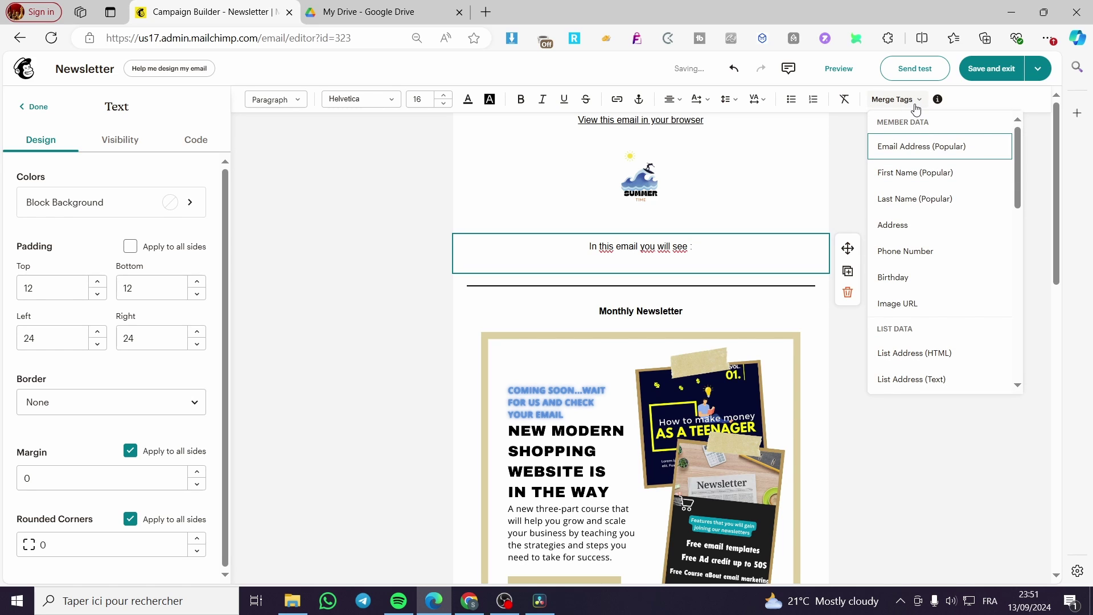
scroll(978, 201, "down", 10)
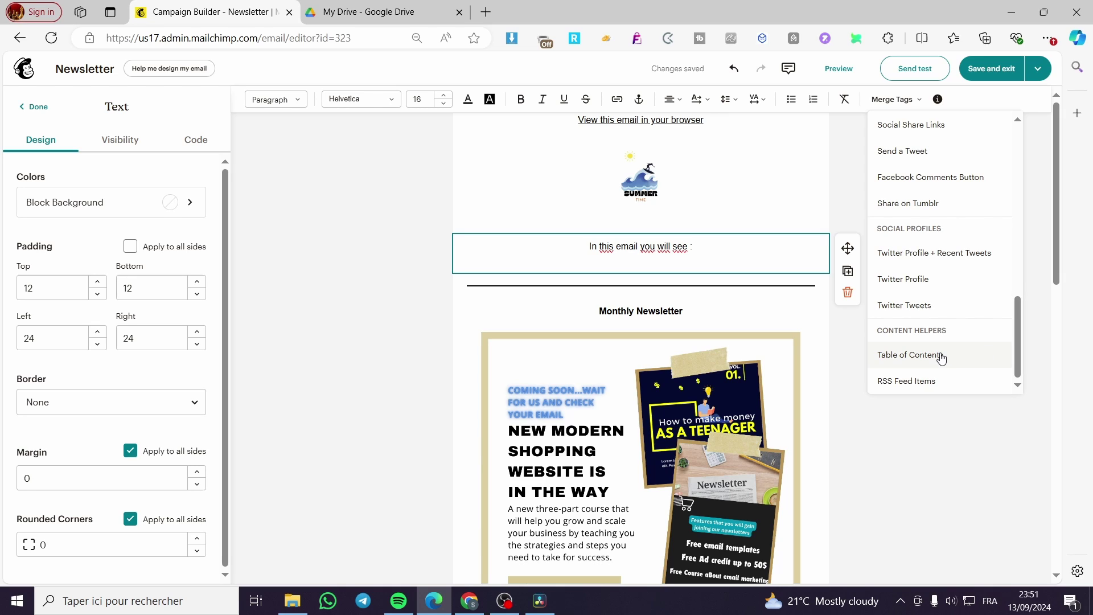
left_click(911, 355)
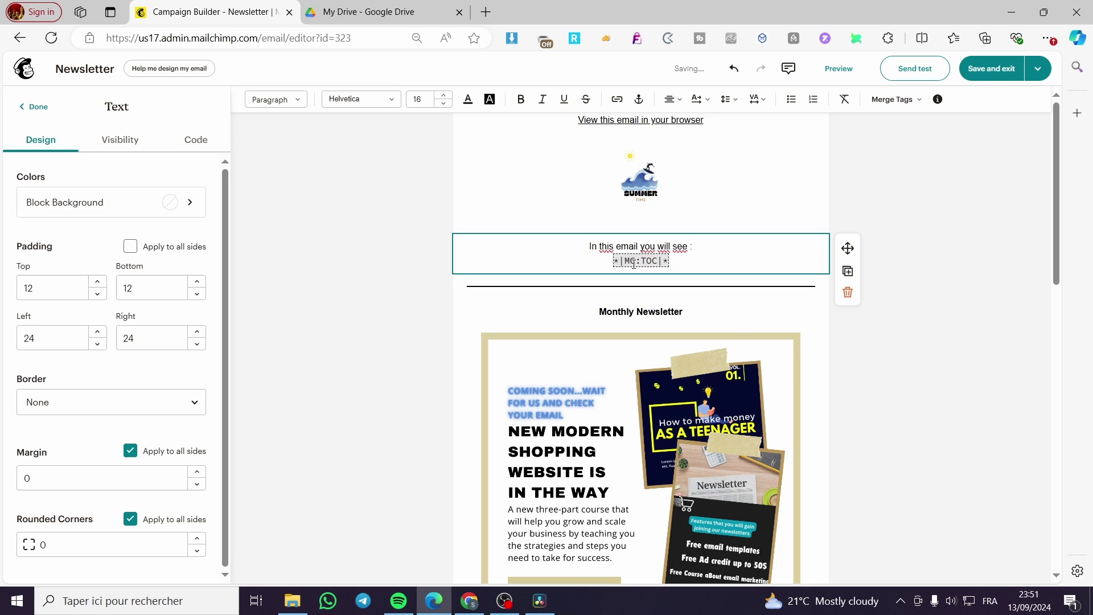
Step: Deselect the intro block, review the email layout, and zoom the page display to 100%
scroll(788, 324, "down", 3)
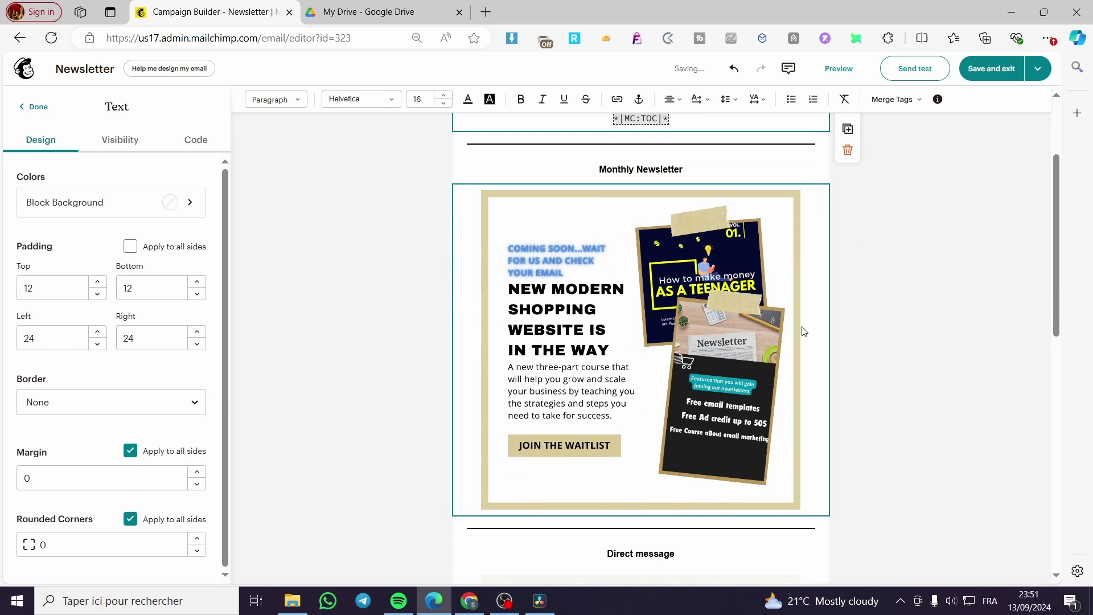
scroll(860, 307, "up", 3)
left_click(992, 74)
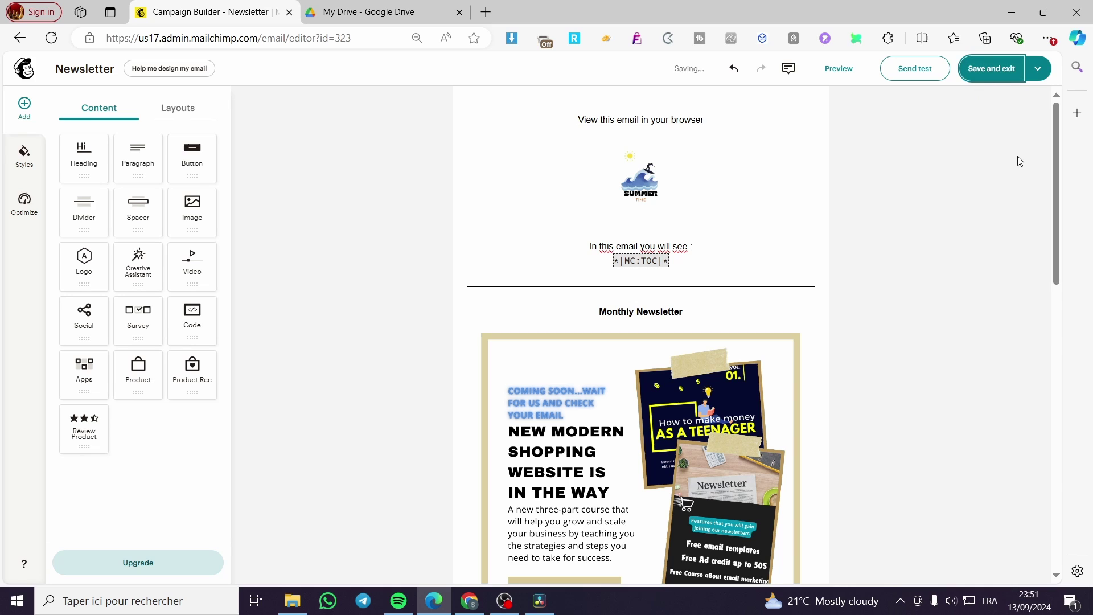
scroll(735, 347, "down", 3)
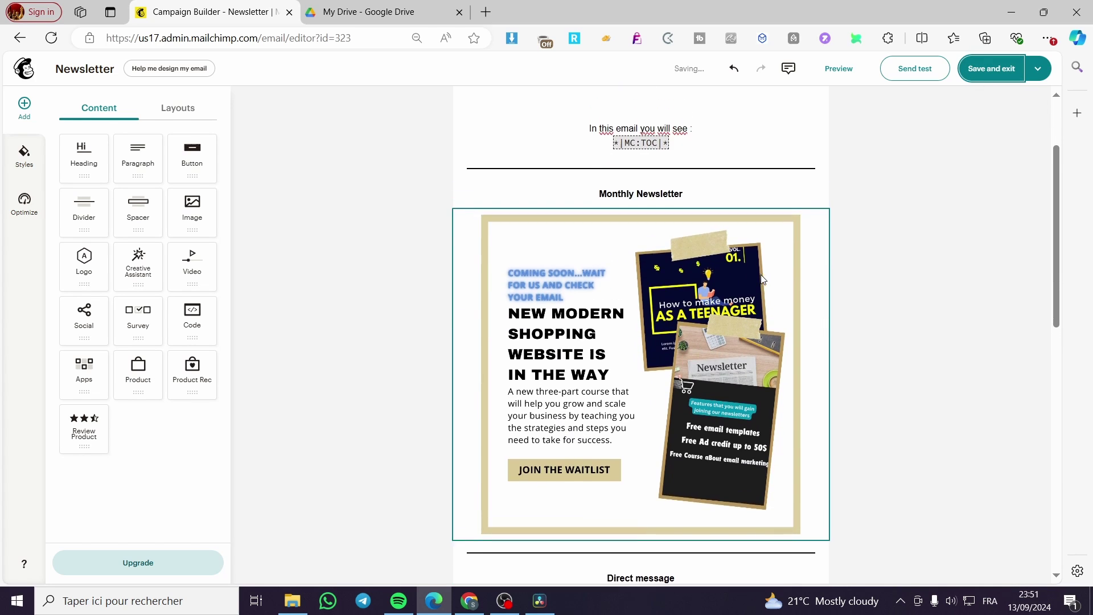
scroll(722, 327, "up", 3)
left_click(1000, 78)
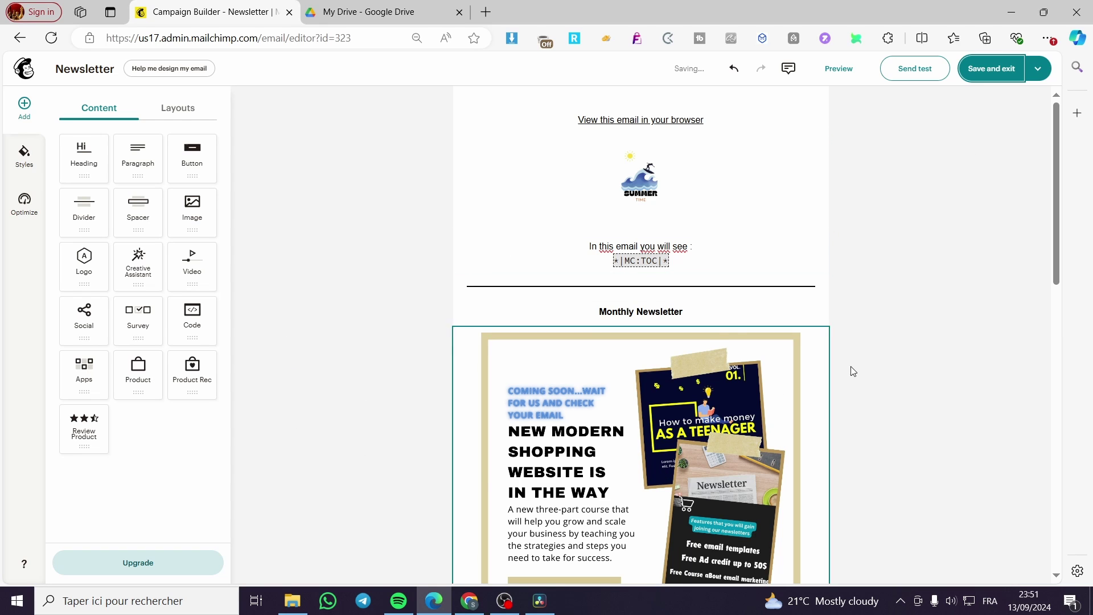
scroll(903, 359, "down", 12)
scroll(923, 354, "up", 8)
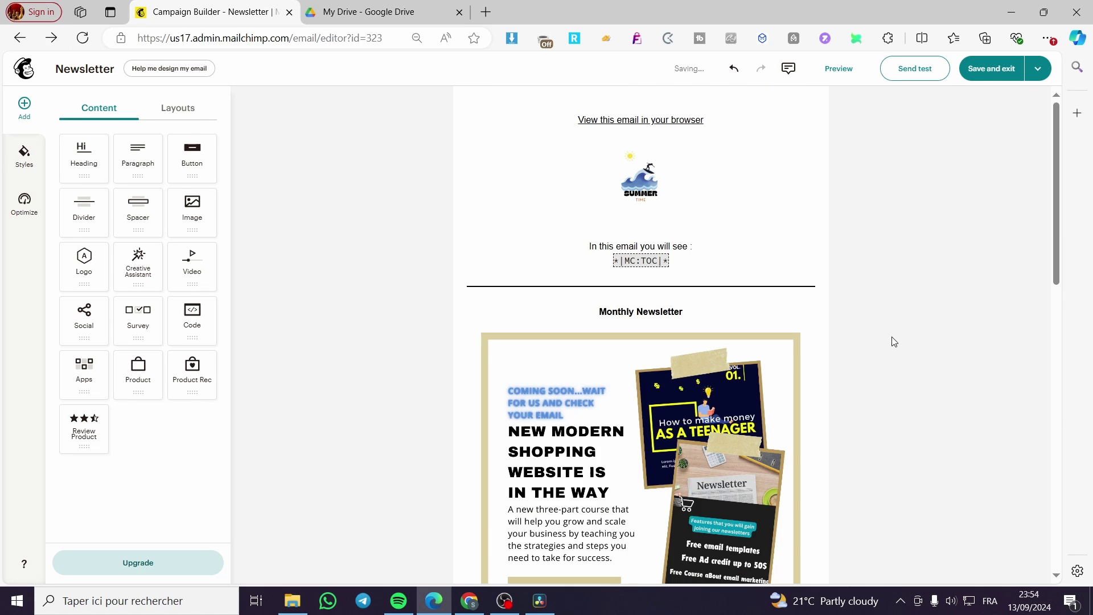
key("ctrl+plus")
key("ctrl+plus")
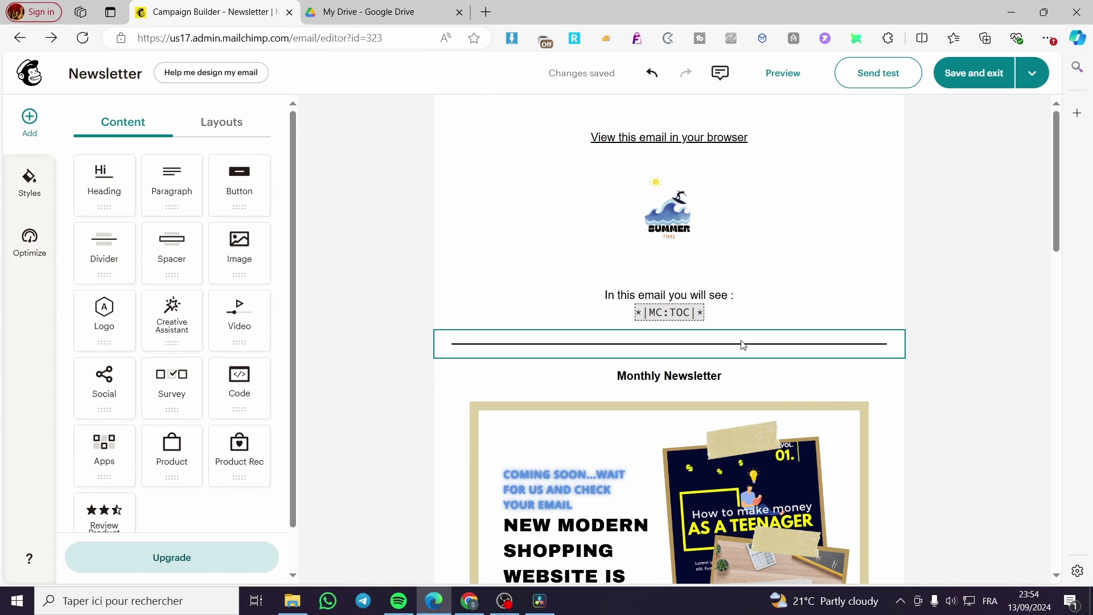
Step: Restyle the Monthly Newsletter title as Heading 3 at size 20 and deselect it
left_click(732, 373)
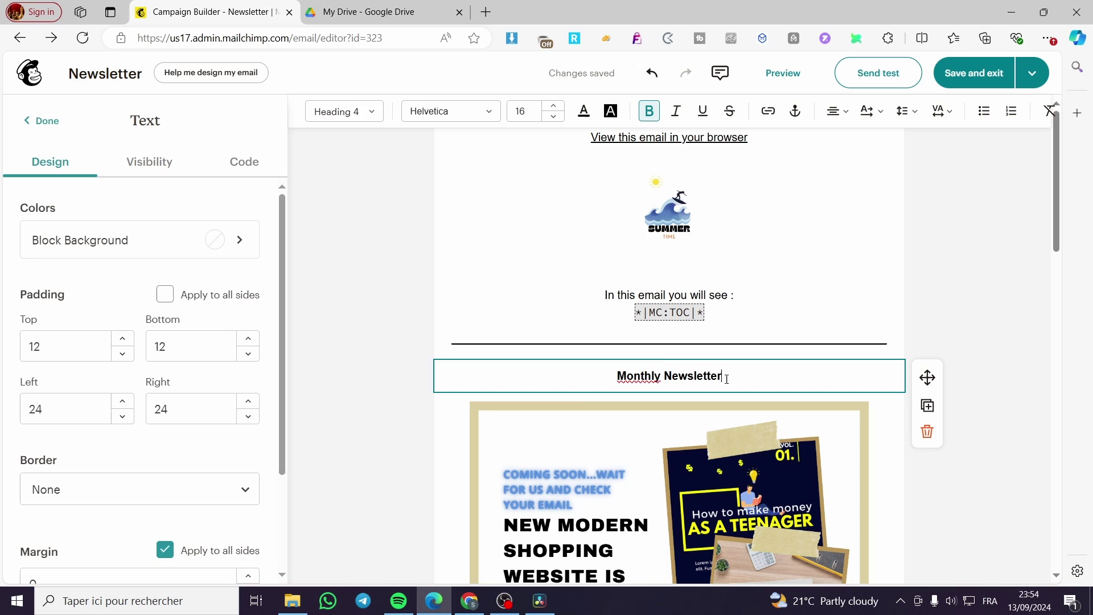
left_click(371, 112)
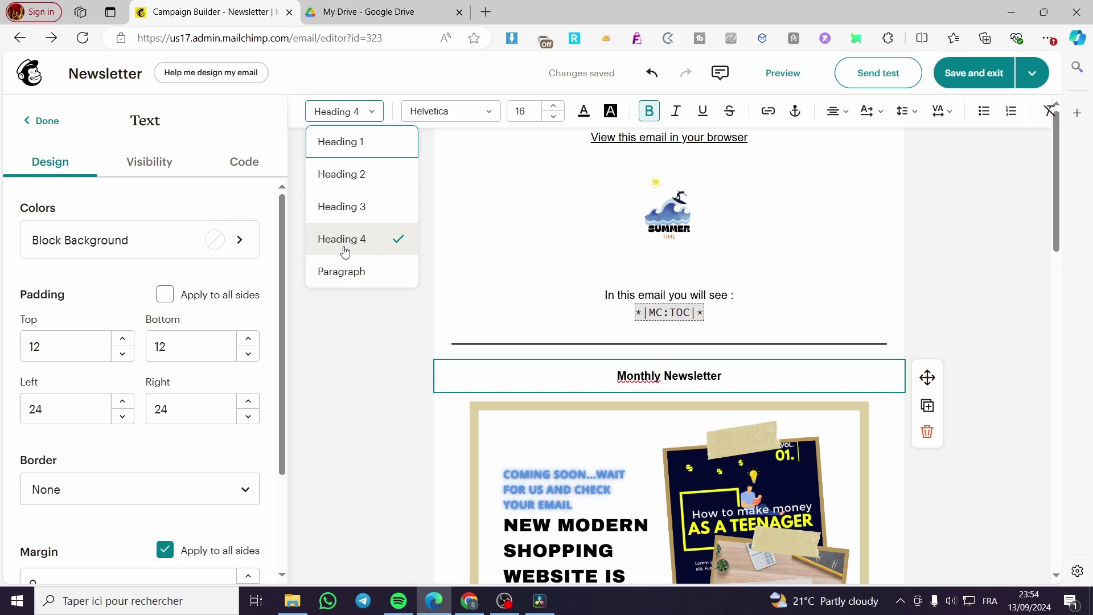
left_click(370, 217)
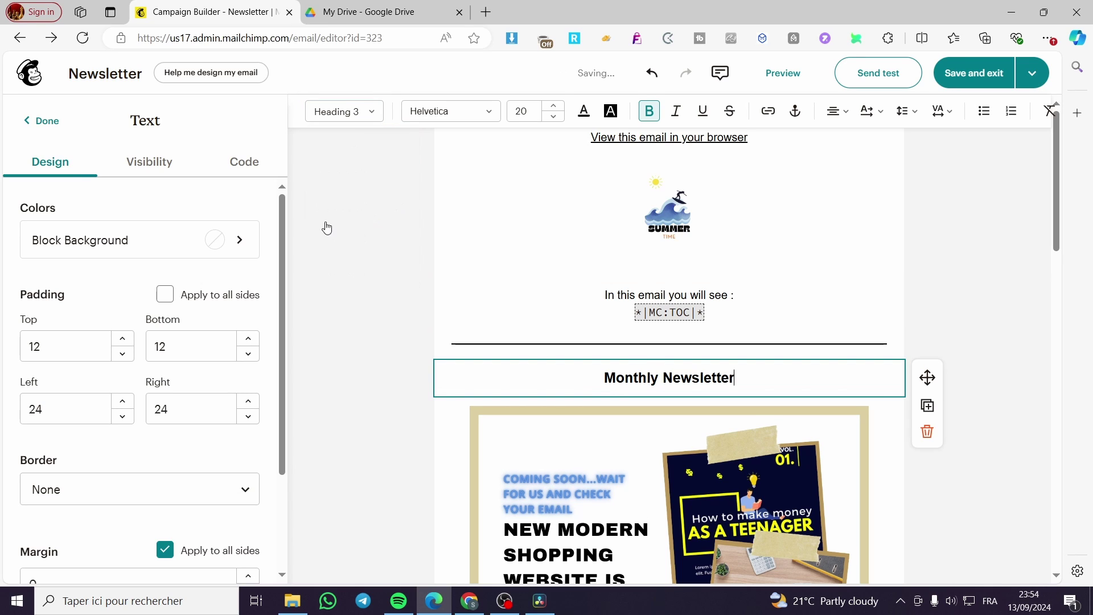
triple_click(741, 380)
left_click(361, 111)
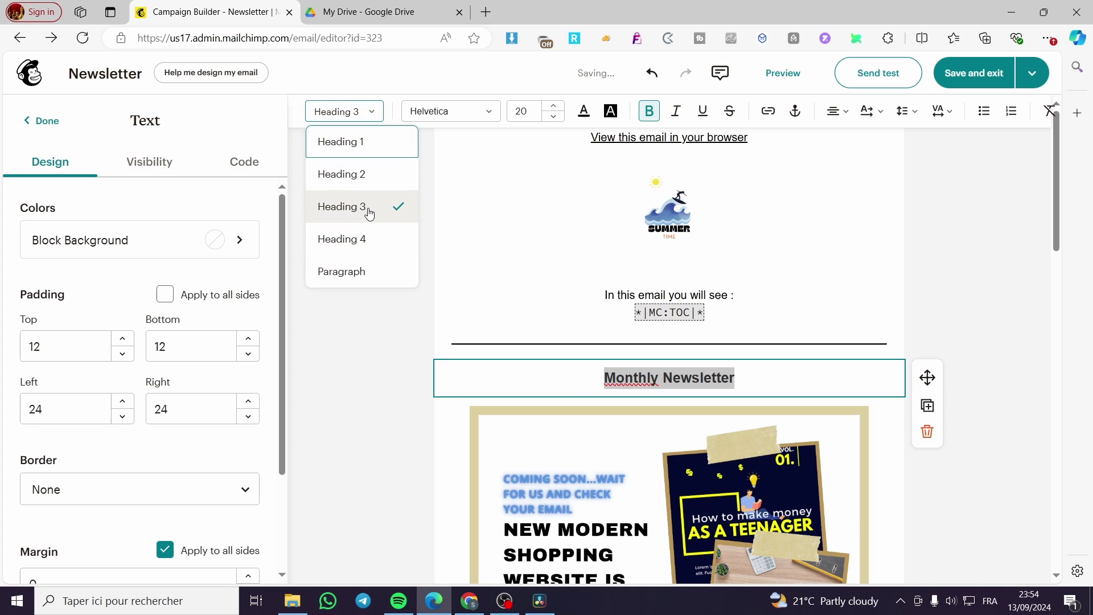
left_click(370, 214)
left_click(959, 317)
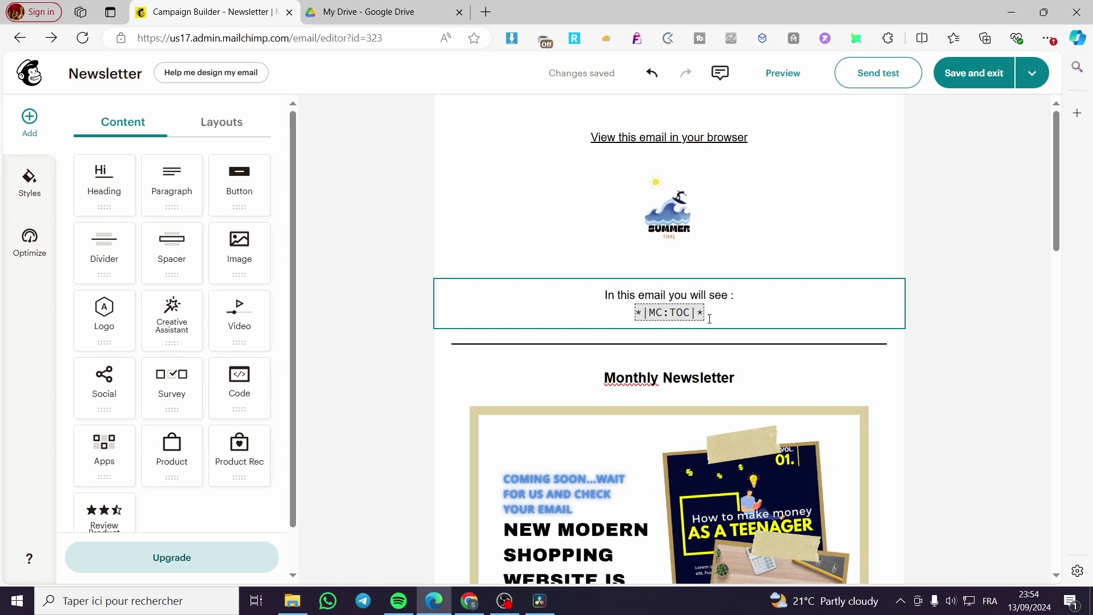
scroll(676, 312, "down", 1)
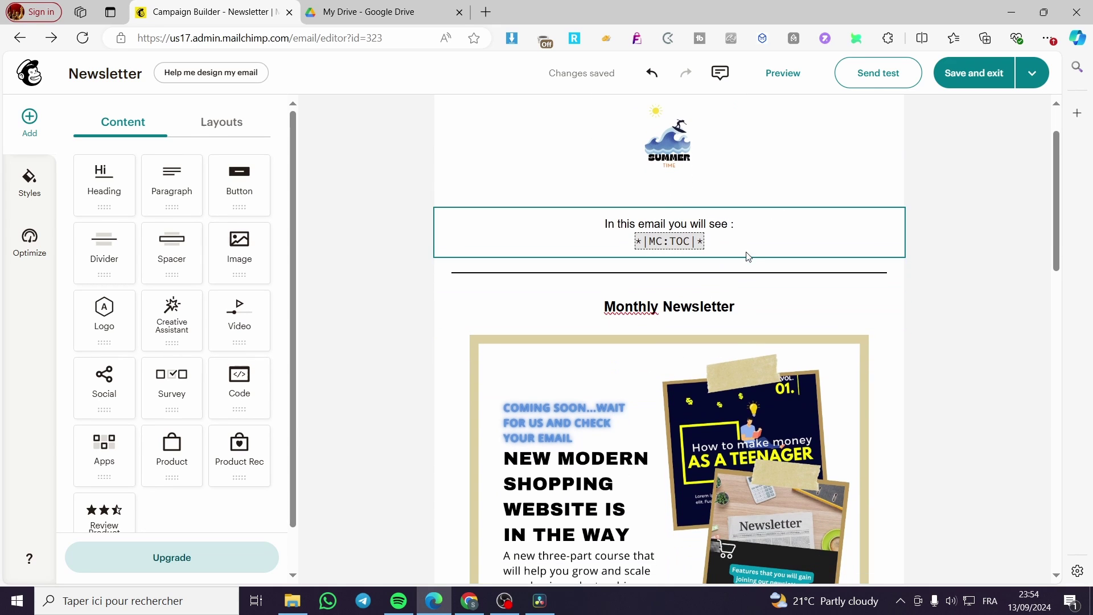
scroll(688, 257, "down", 1)
scroll(686, 258, "down", 1)
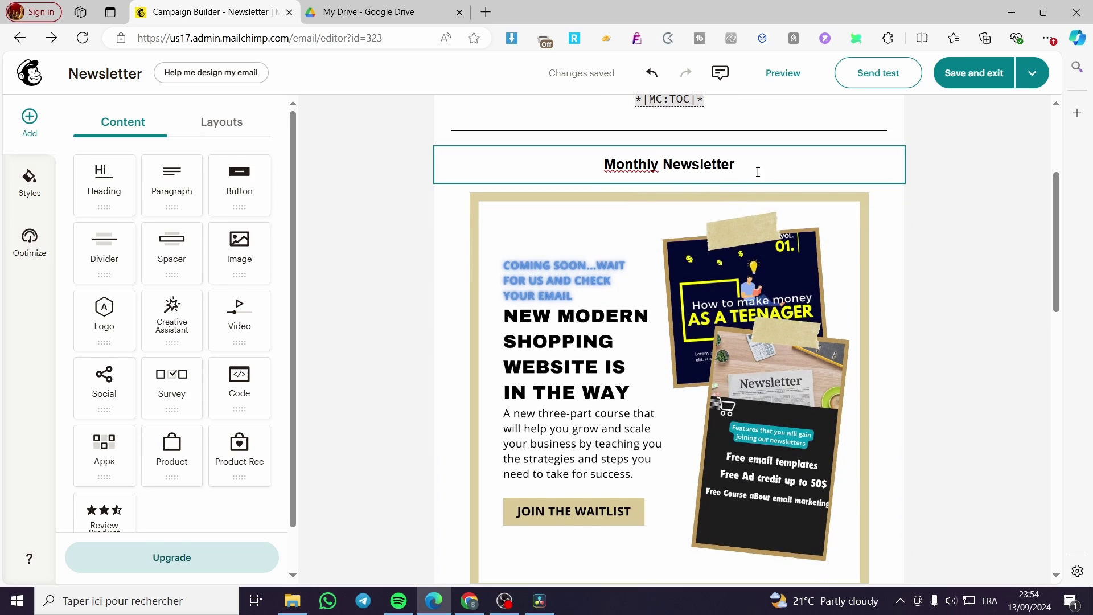
scroll(693, 172, "up", 1)
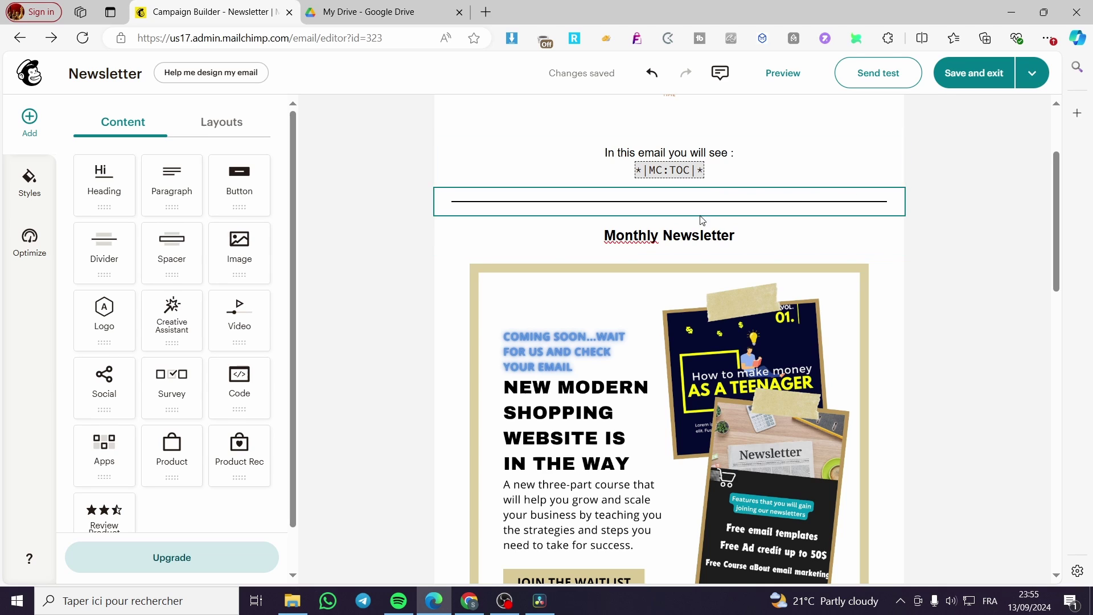
scroll(708, 235, "down", 3)
scroll(712, 285, "up", 2)
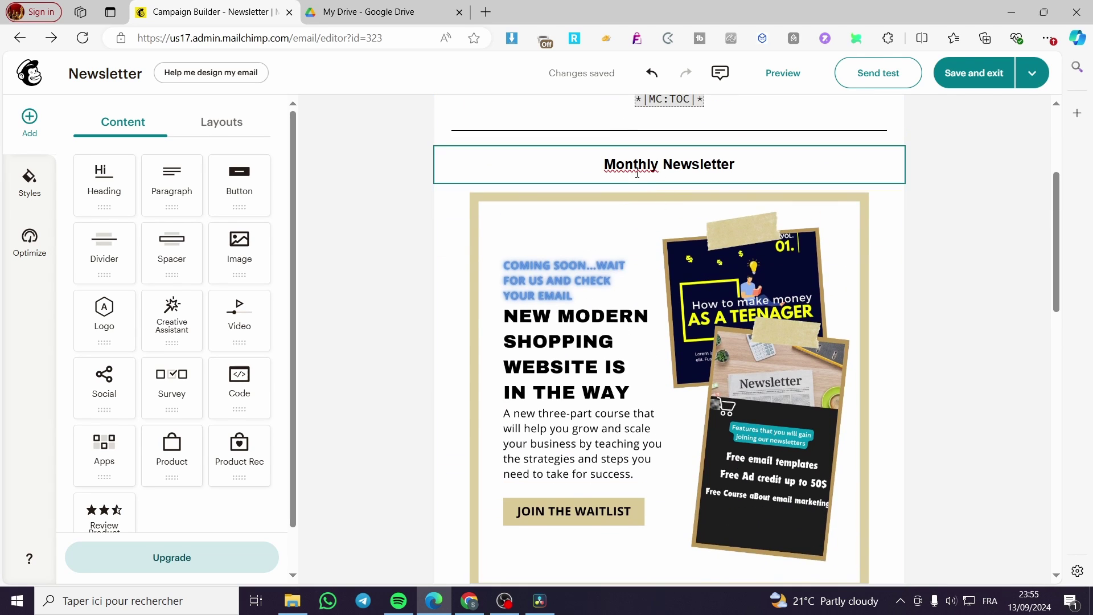
scroll(719, 357, "down", 4)
scroll(719, 357, "down", 6)
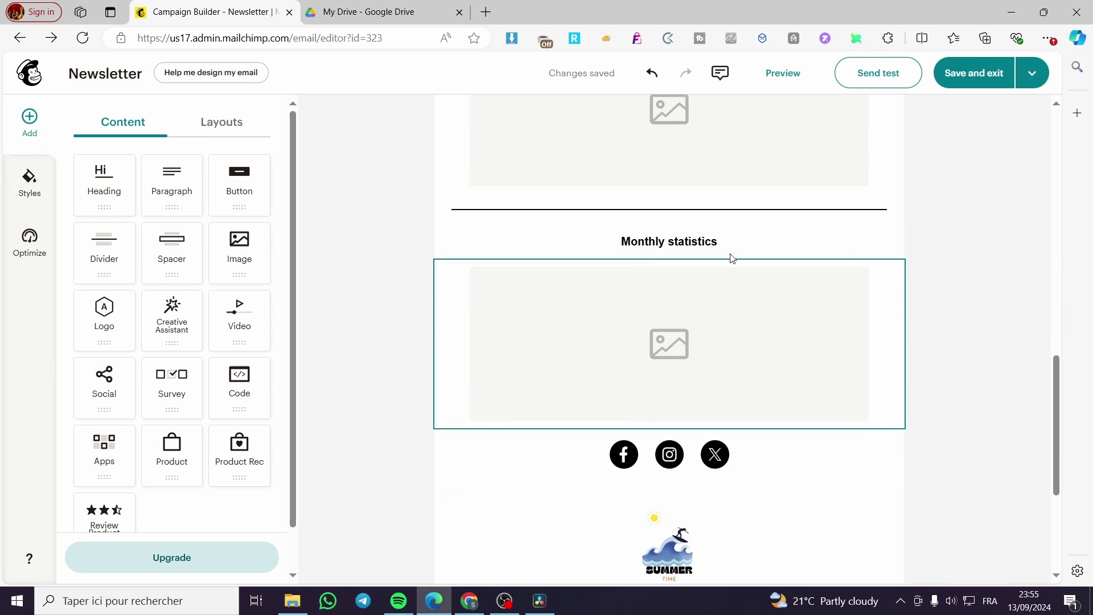
scroll(456, 295, "up", 3)
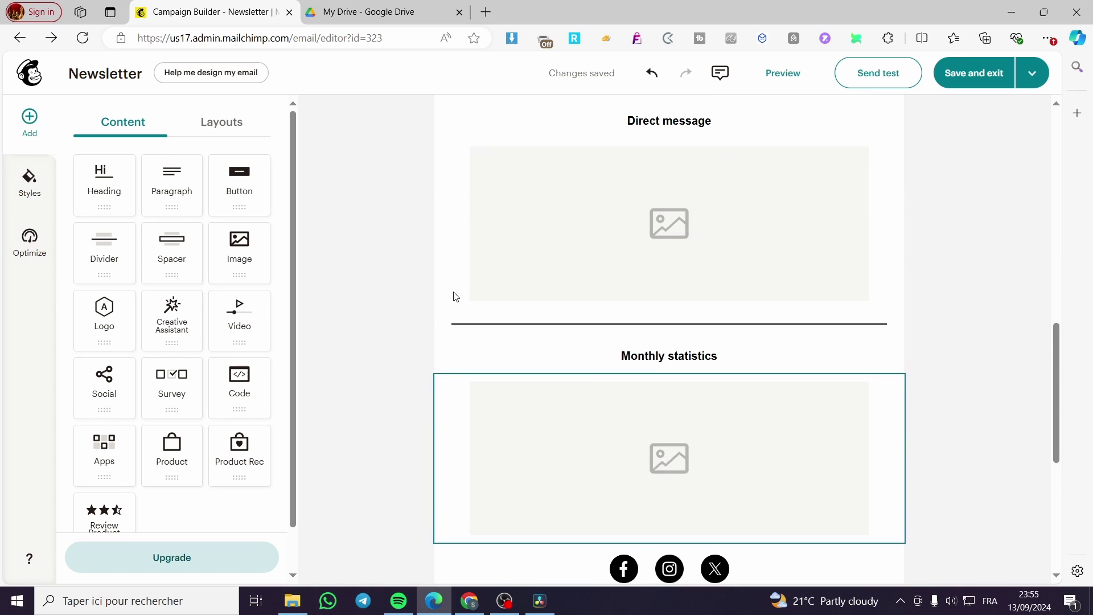